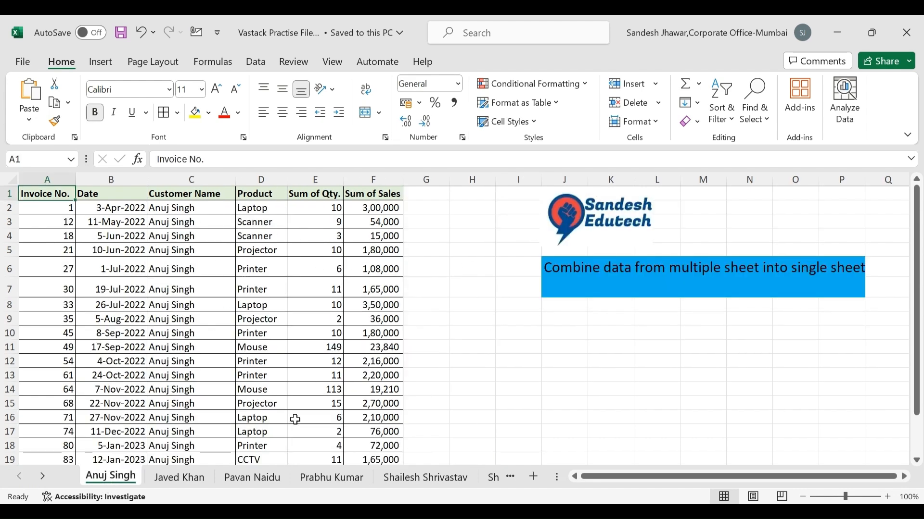
Step: Add a new blank worksheet right after the first customer's sheet
scroll(295, 420, down, 2)
scroll(295, 420, up, 2)
click(534, 477)
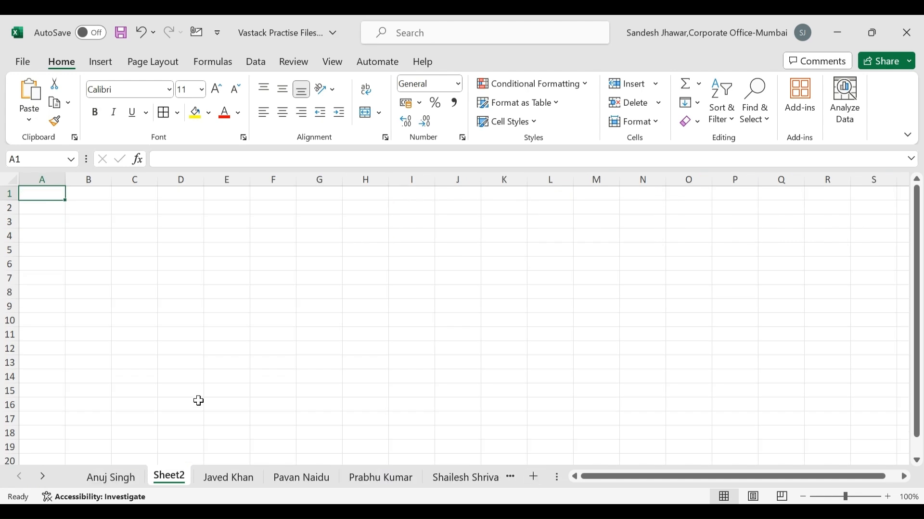
Step: Copy the first customer's whole table, headers included, into Sheet2 starting at cell A1
click(111, 477)
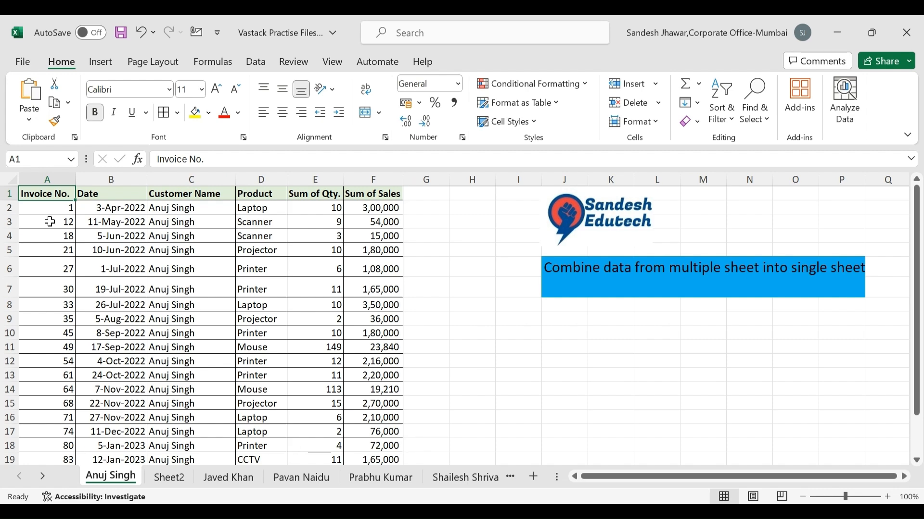
key(ctrl+shift+Right)
key(ctrl+shift+Down)
key(ctrl+c)
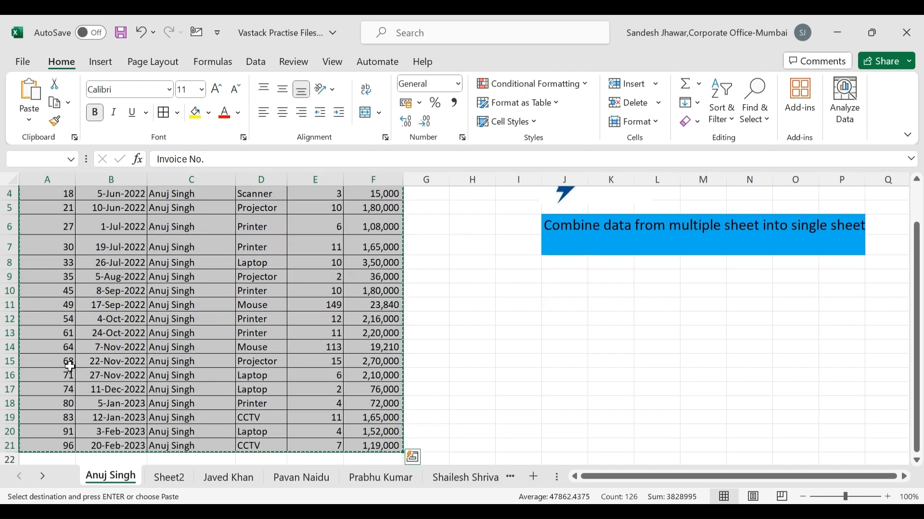
click(167, 477)
key(ctrl+v)
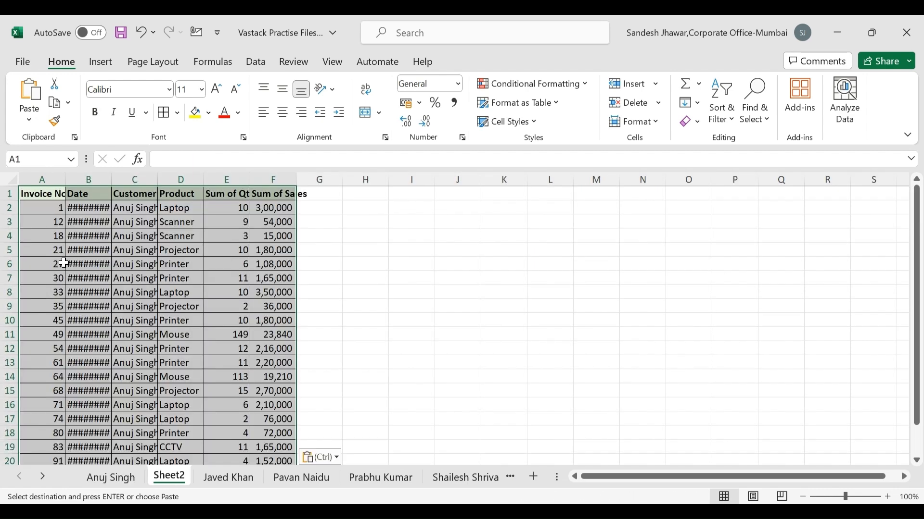
Step: Append the second customer's data rows A2:F17 to Sheet2 from cell A22 and fit the Date column's width to its contents
scroll(188, 421, down, 6)
click(227, 477)
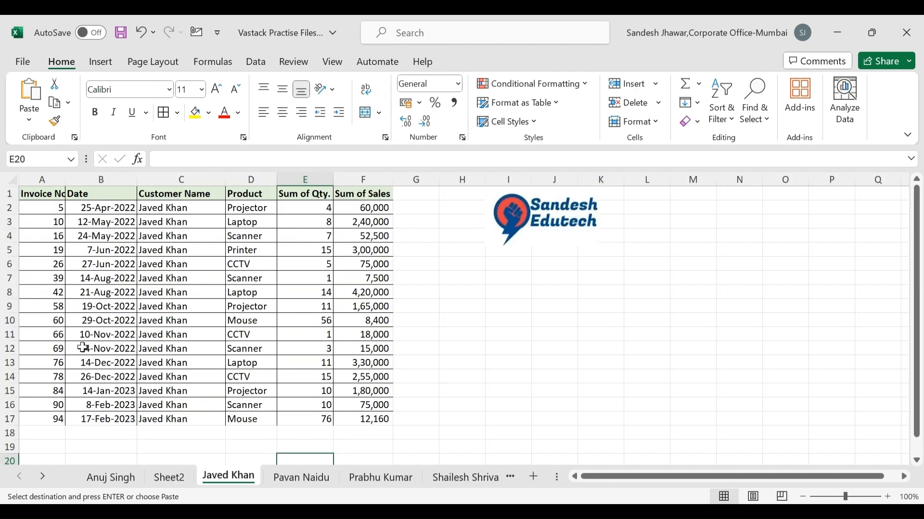
click(43, 210)
key(ctrl+shift+Right)
key(ctrl+shift+Down)
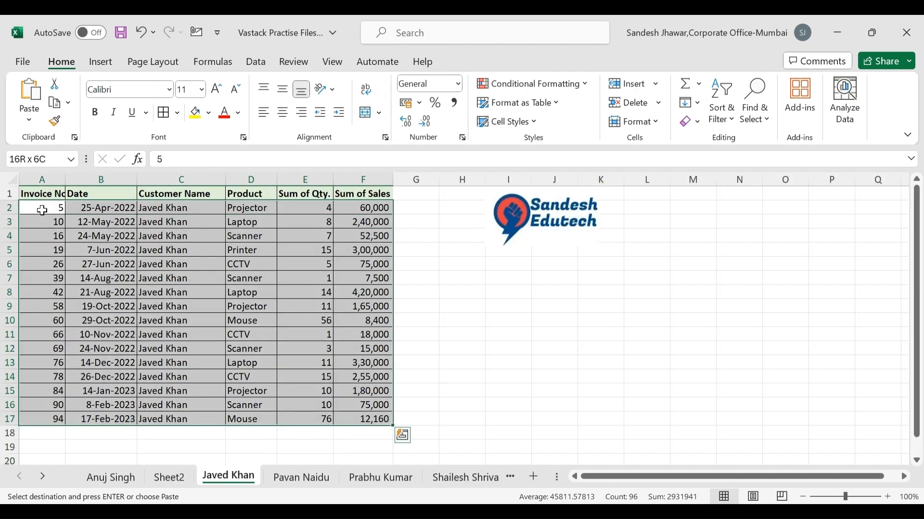
key(ctrl+c)
click(168, 477)
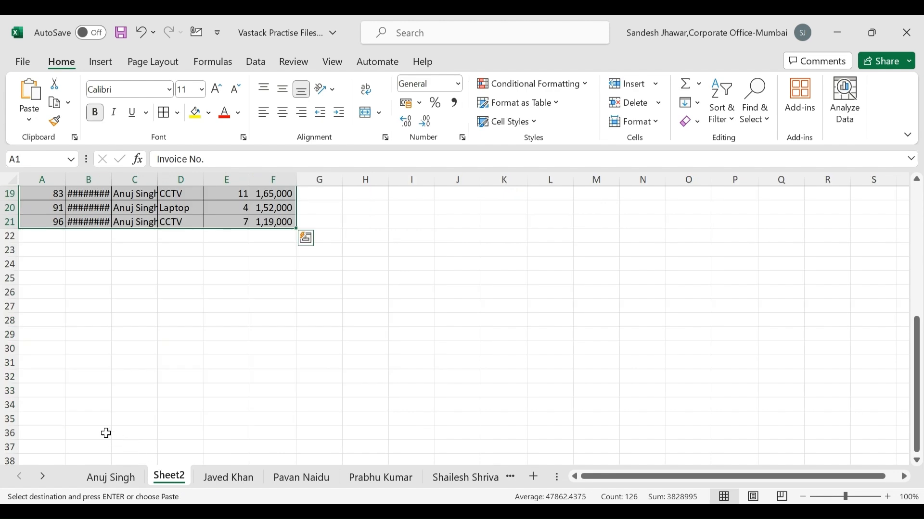
click(46, 238)
key(ctrl+v)
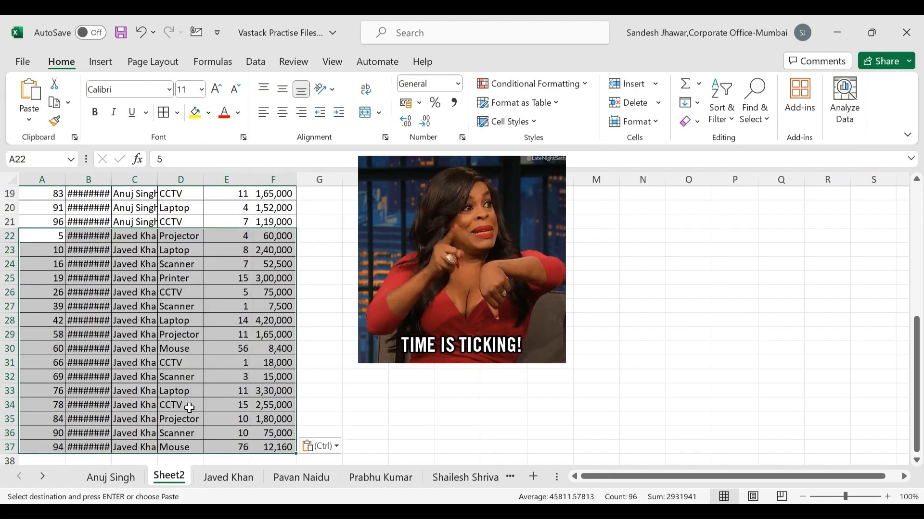
scroll(187, 406, up, 6)
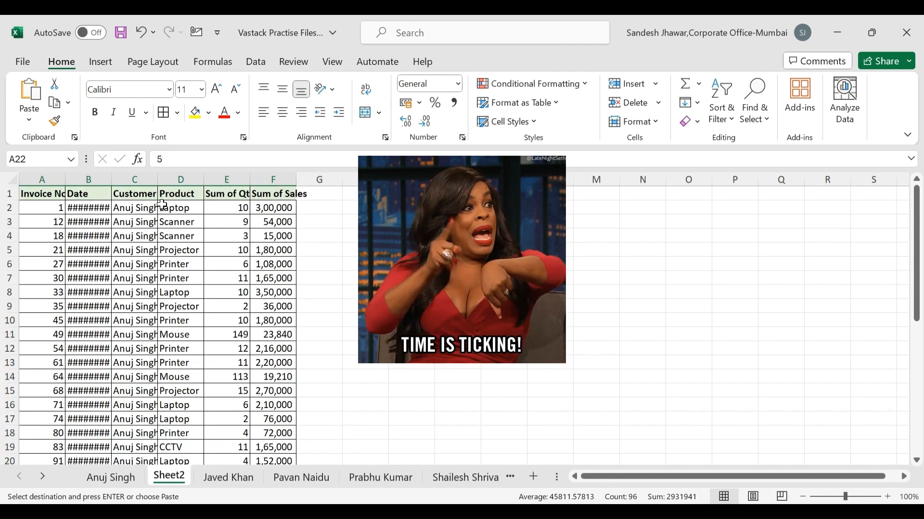
double_click(109, 174)
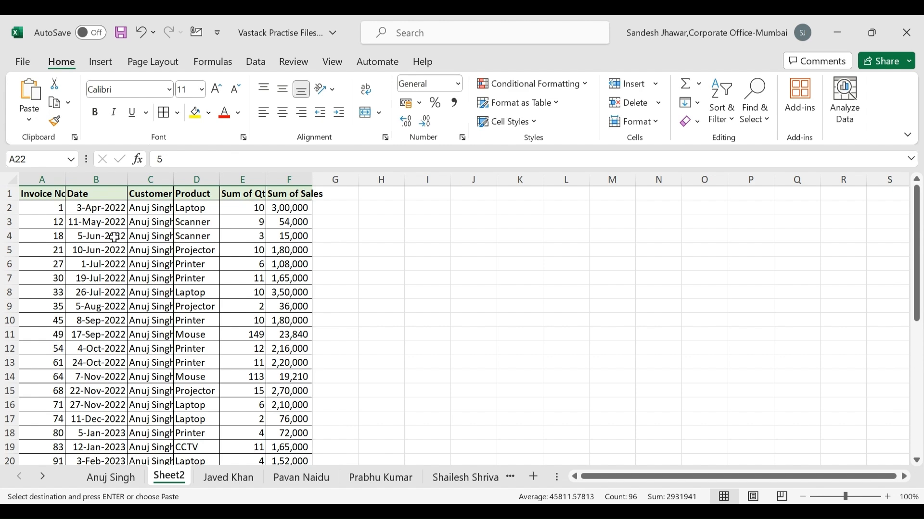
Step: Undo the data pasted into Sheet2 and delete that worksheet
key(ctrl+z)
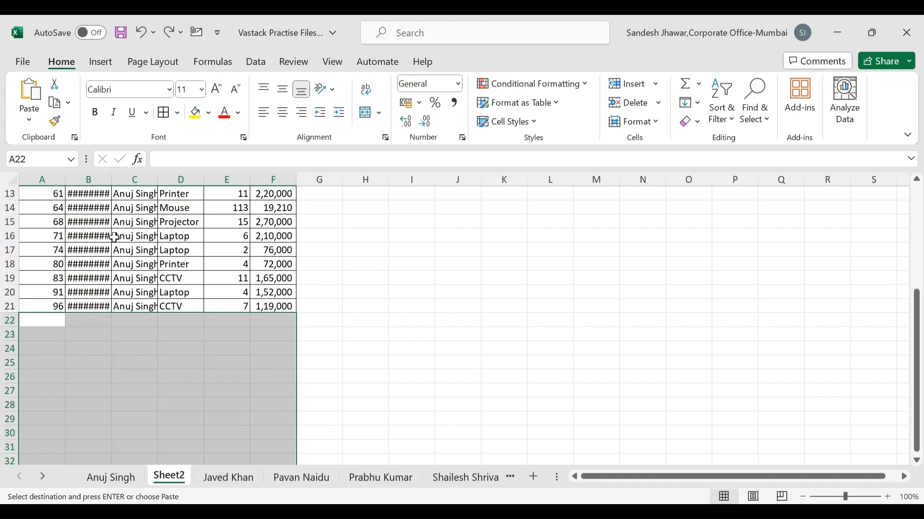
key(ctrl+z)
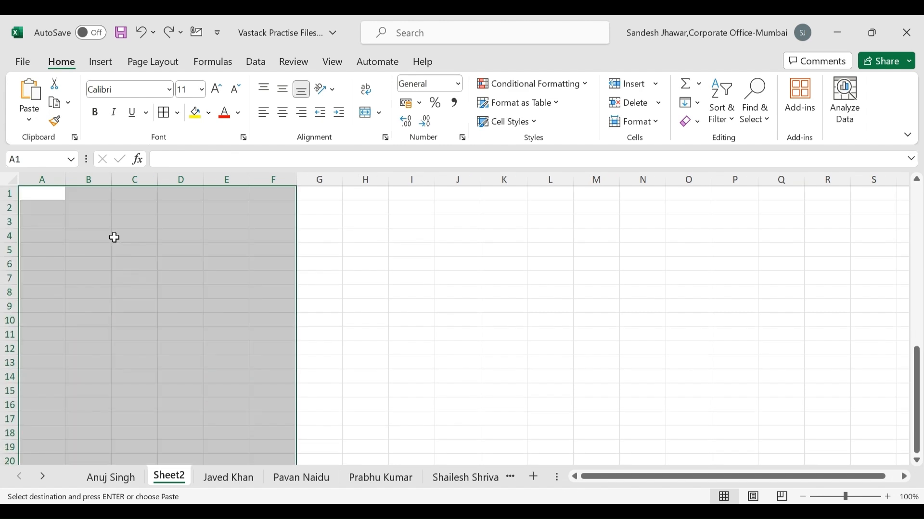
right_click(176, 491)
click(211, 274)
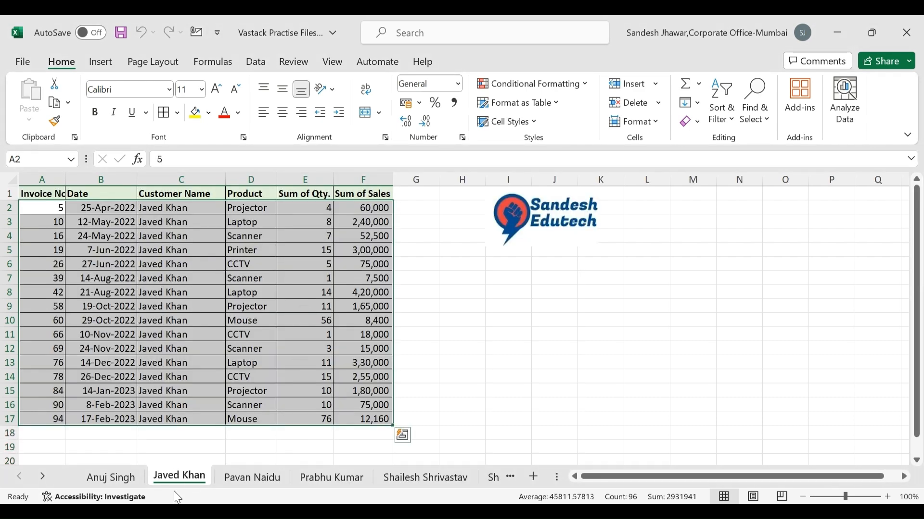
Step: Insert a new blank worksheet before the first customer's sheet
click(111, 478)
scroll(186, 332, up, 1)
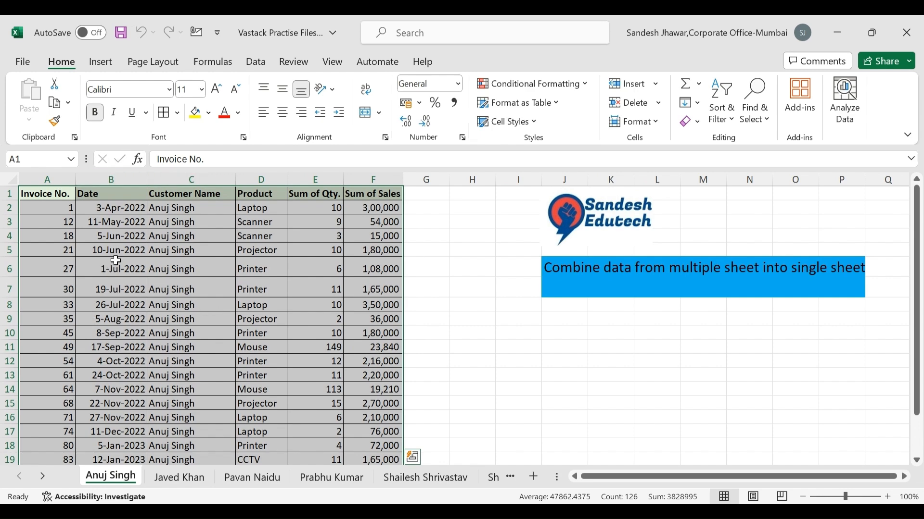
click(142, 324)
click(66, 224)
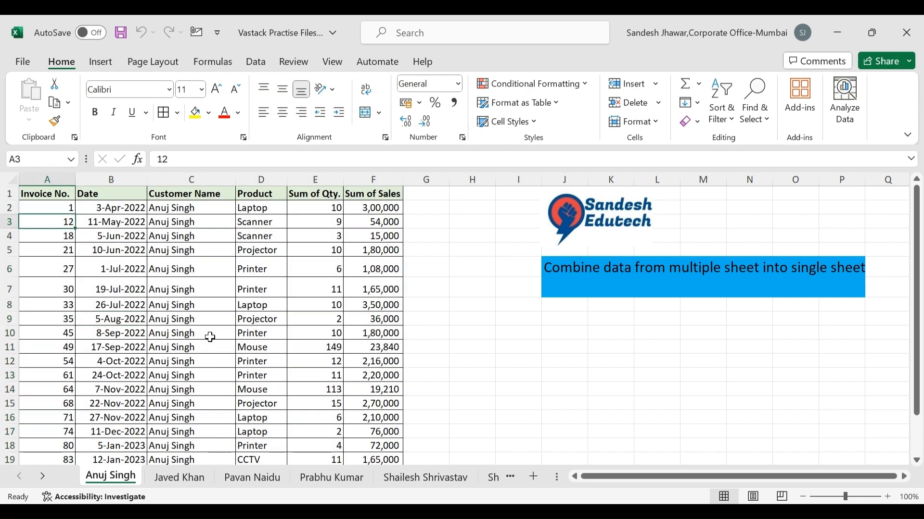
right_click(110, 477)
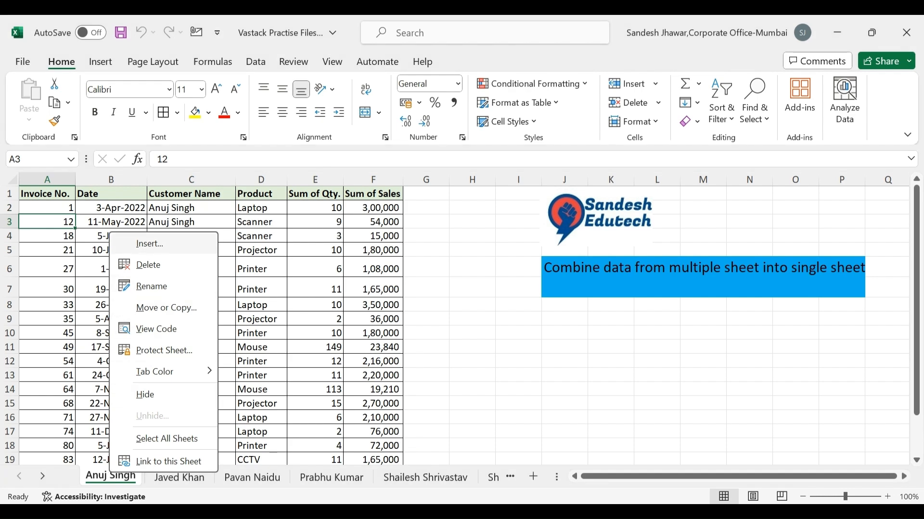
click(149, 244)
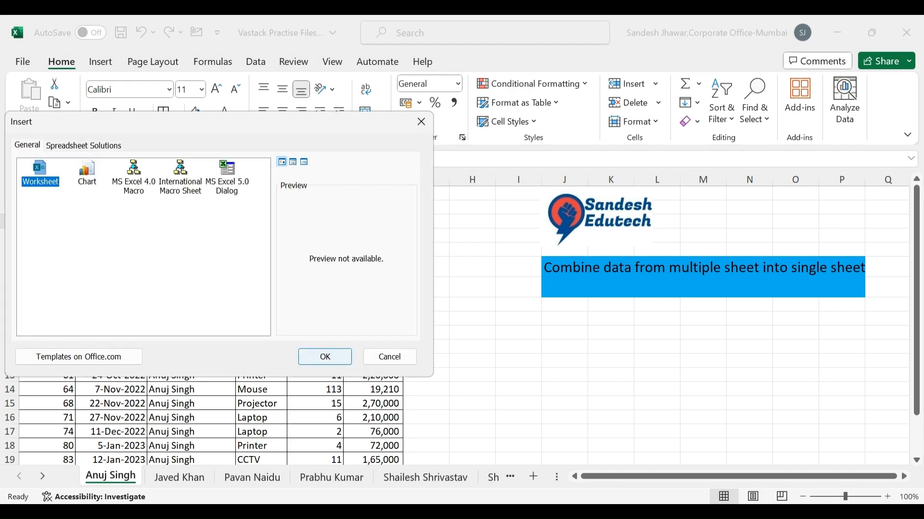
click(330, 355)
Step: Rename the new worksheet as Master Data
right_click(114, 479)
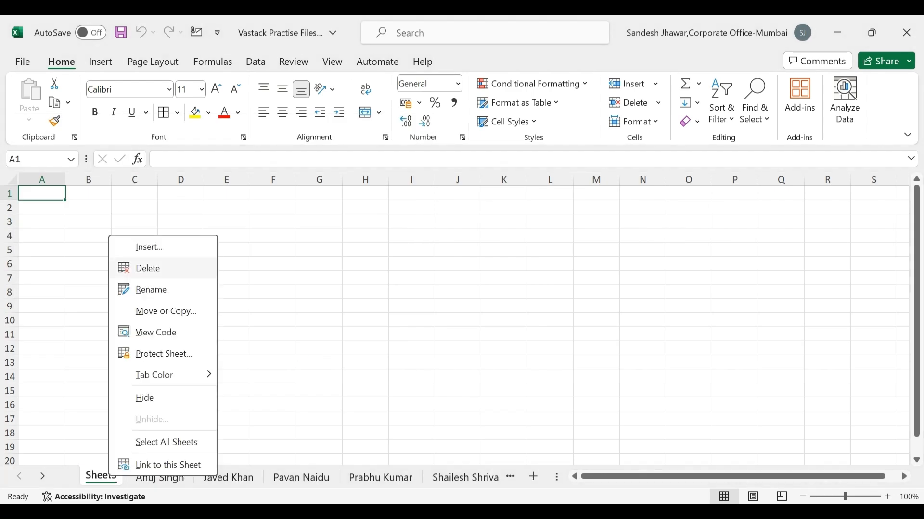
click(154, 287)
text(Ma)
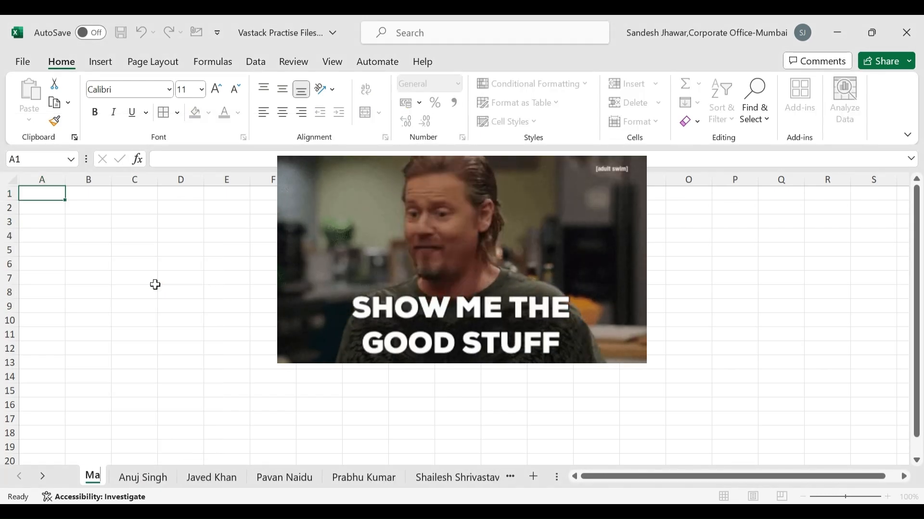
text(ster Data)
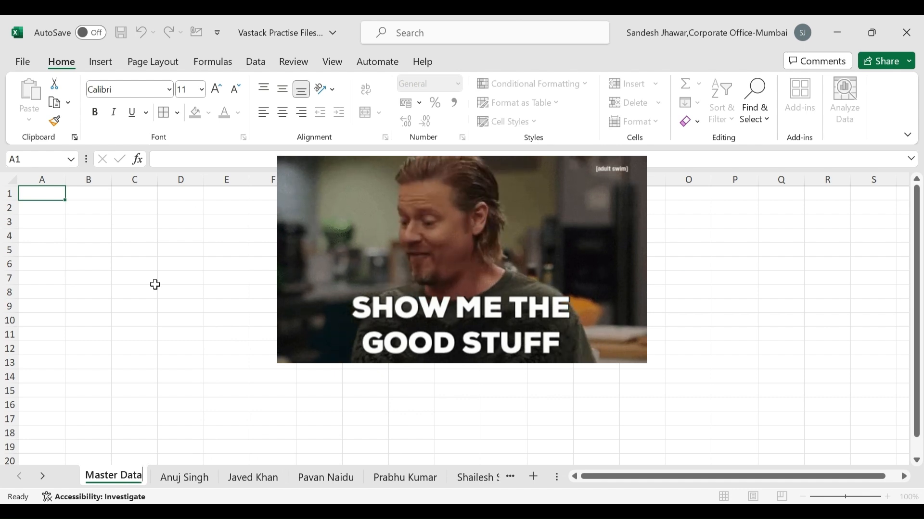
key(Return)
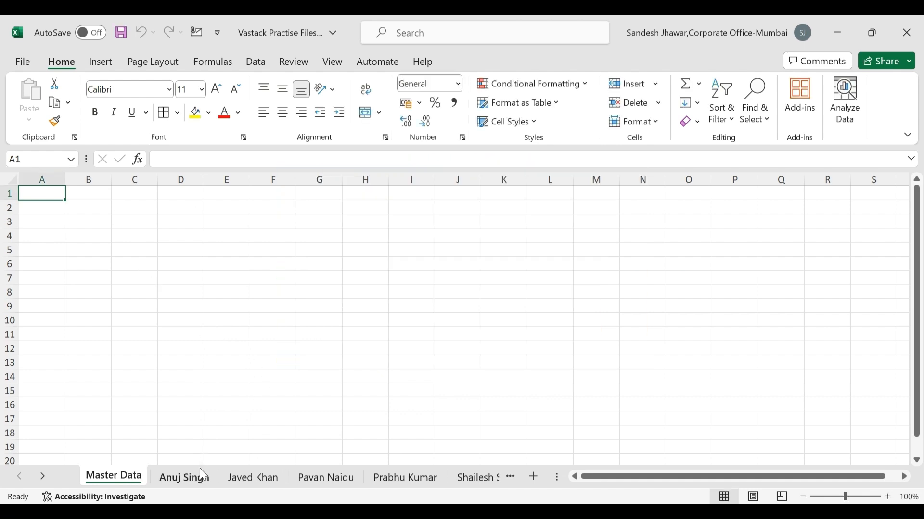
Step: Copy the header row A1:F1 from the first customer's sheet into cell A1 of Master Data
click(198, 477)
click(56, 196)
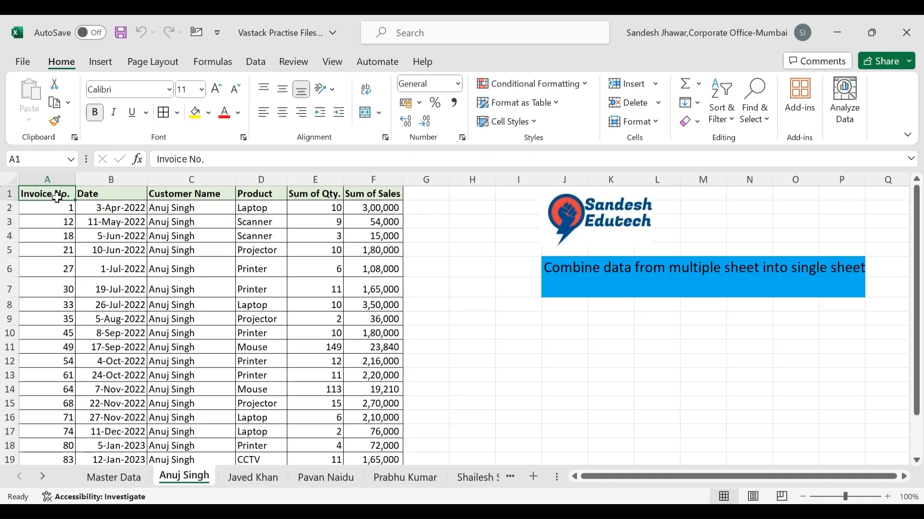
key(ctrl+shift+Right)
key(ctrl+c)
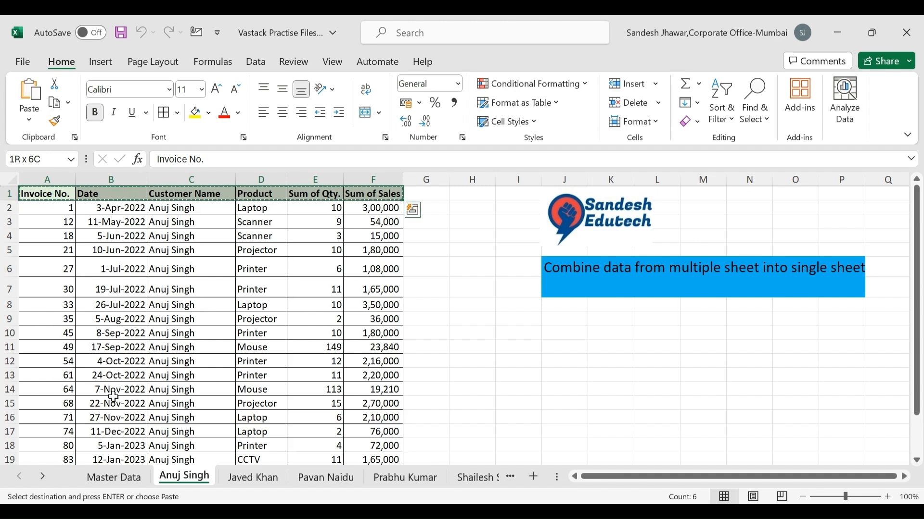
click(114, 477)
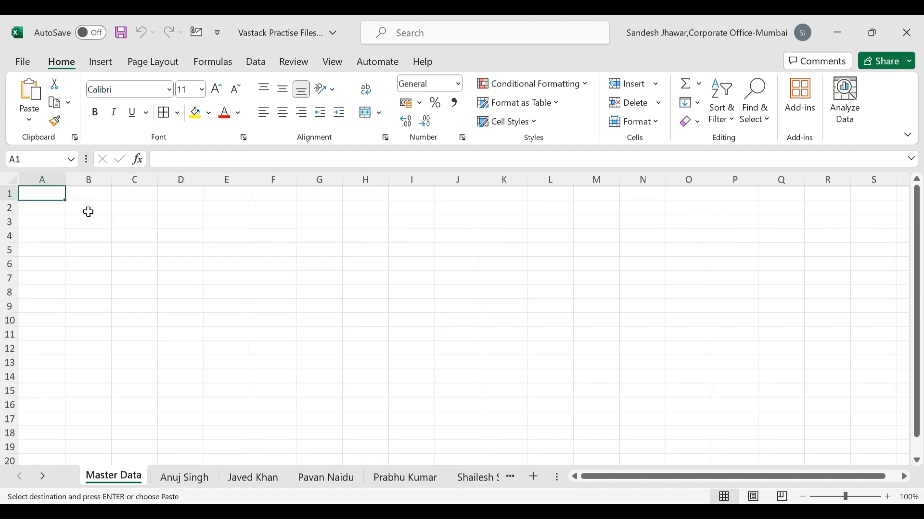
key(ctrl+v)
Step: Fit all column widths on the Master Data sheet to their contents
click(11, 180)
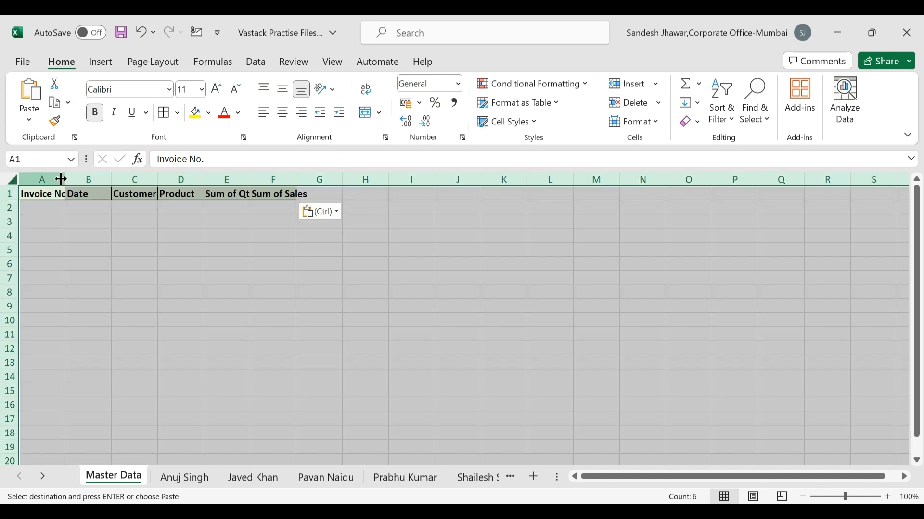
double_click(62, 180)
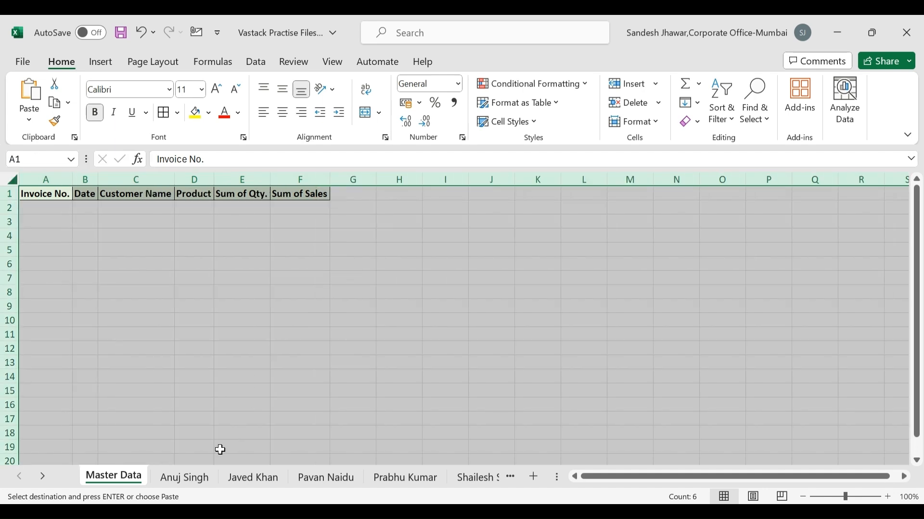
click(105, 268)
Step: Begin a VSTACK formula in cell A2 of Master Data with the first customer's data range A2:F21 as its first array
click(59, 209)
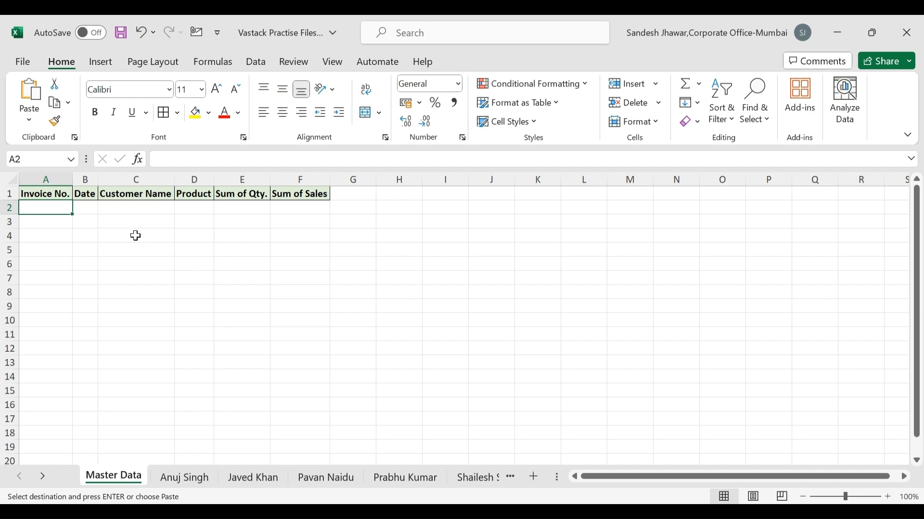
text(=)
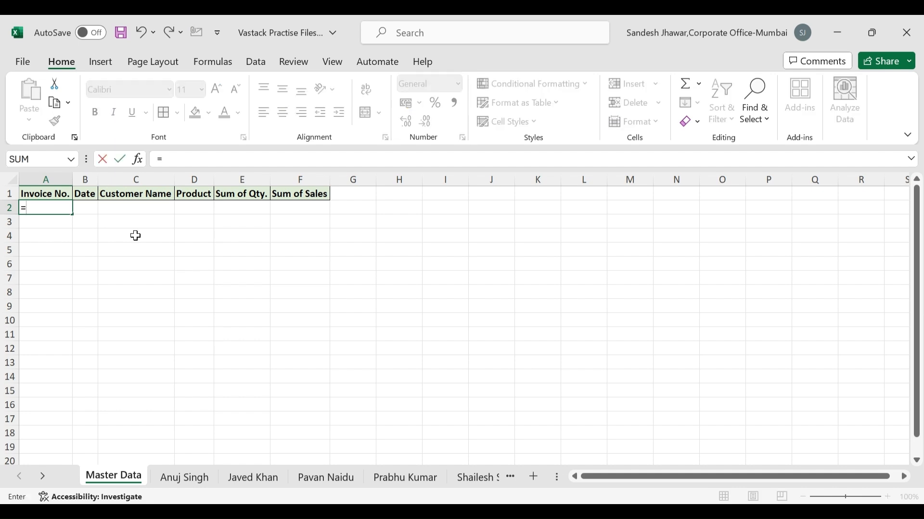
text(vstack()
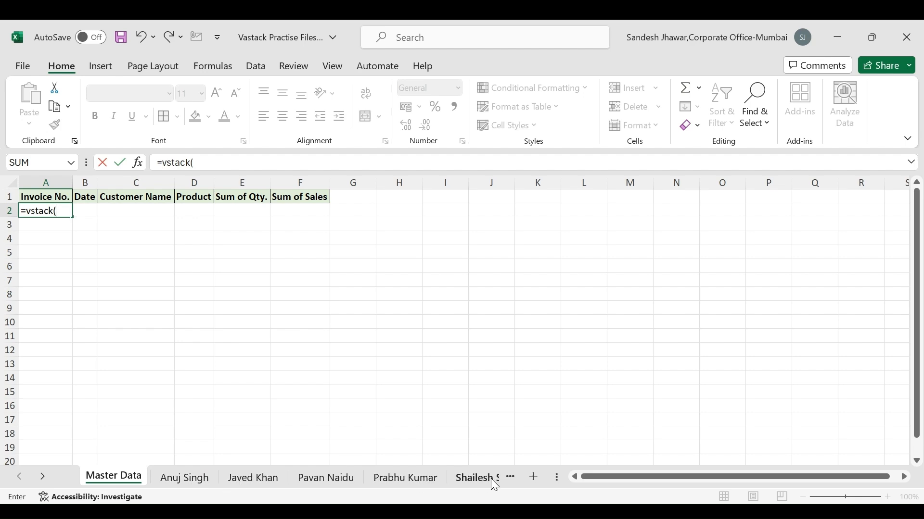
click(184, 478)
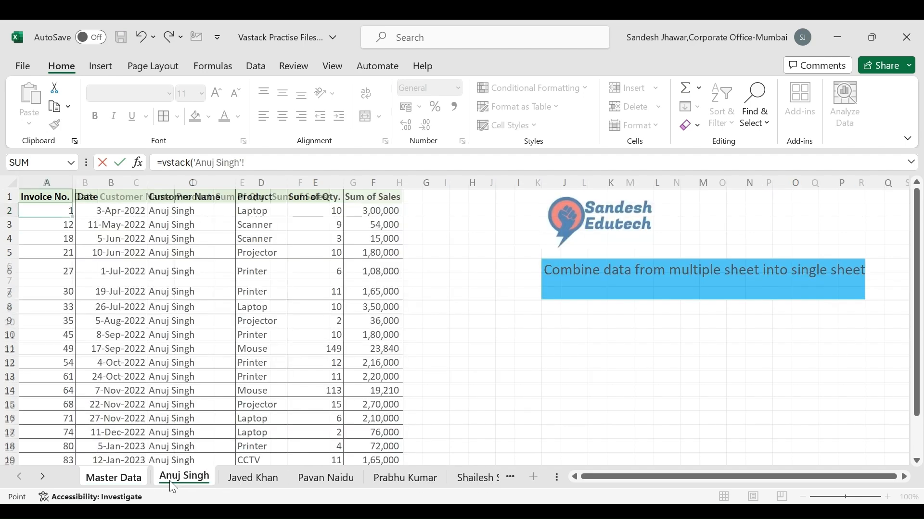
click(59, 212)
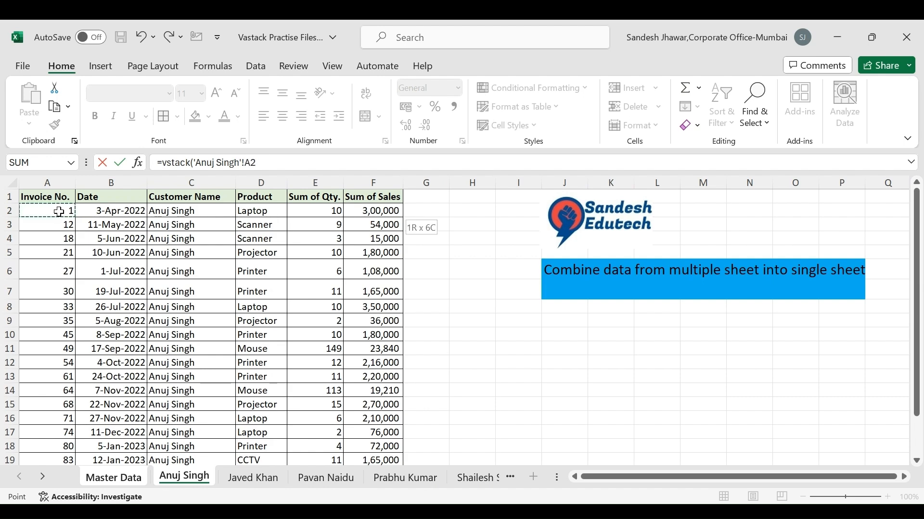
key(ctrl+shift+Right)
key(ctrl+shift+Down)
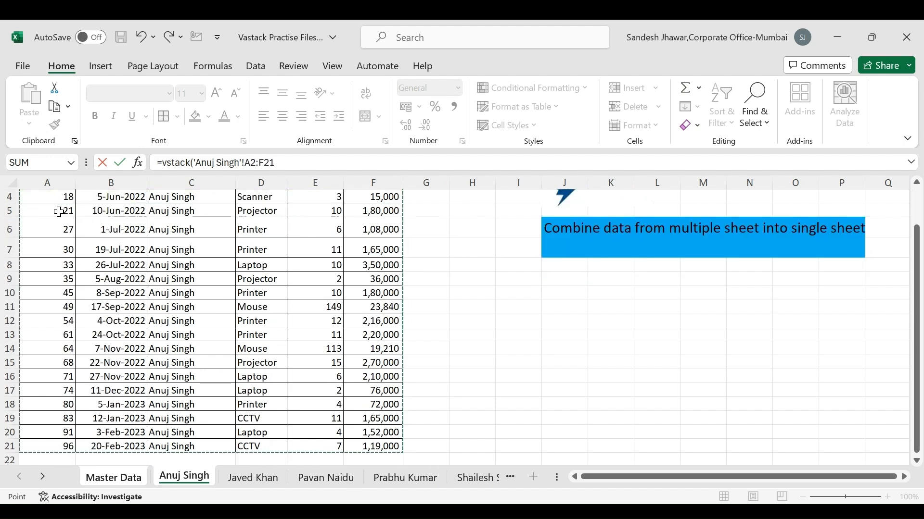
text(,)
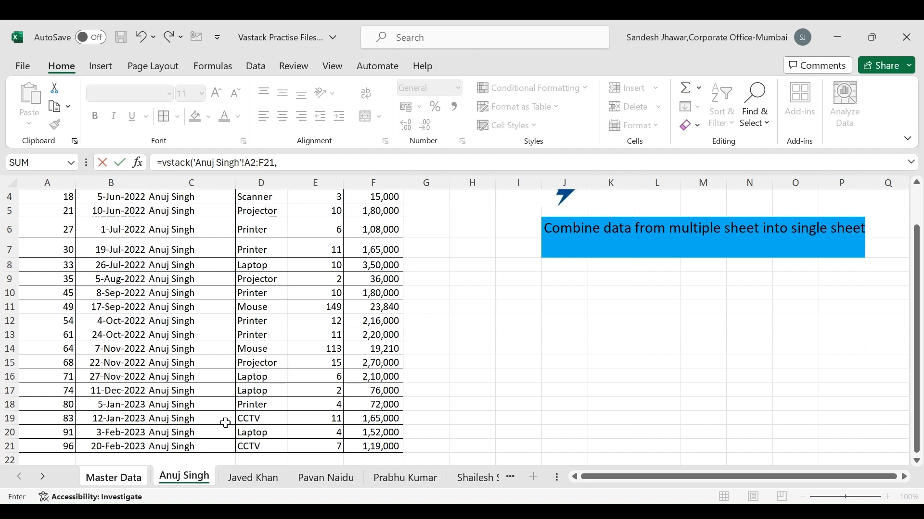
Step: Add the second customer's data range A2:F17 as the next array of the VSTACK formula
click(249, 478)
click(136, 295)
key(ctrl+Up)
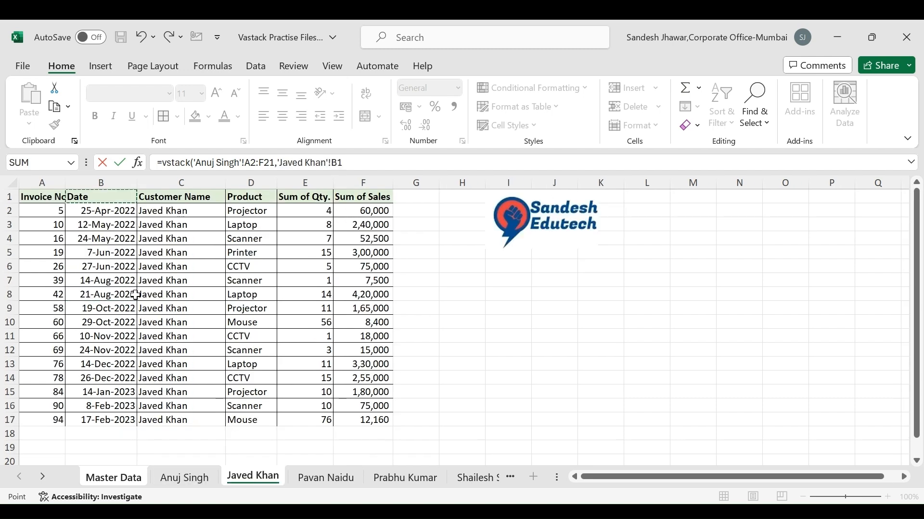
key(Left)
key(Down)
key(ctrl+shift+Right)
key(ctrl+shift+Down)
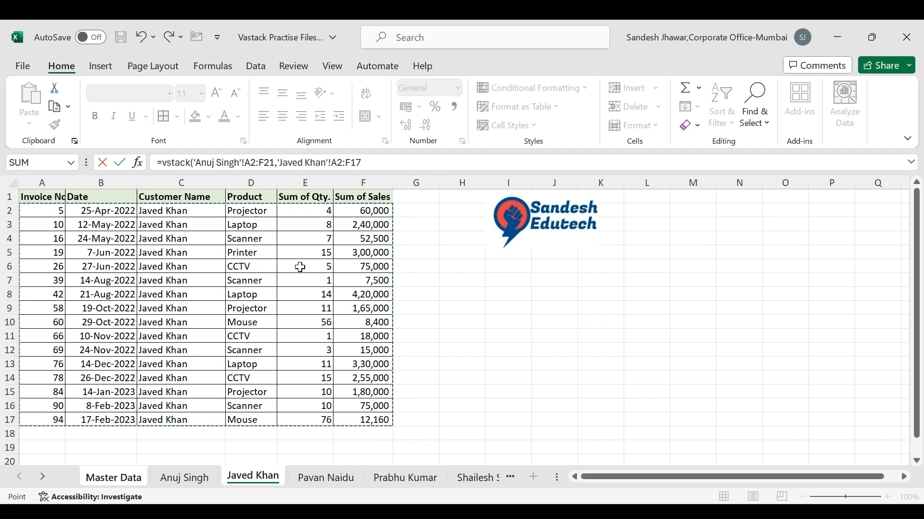
Step: Add the third customer's data range A2:F11 as the next array of the VSTACK formula
click(366, 161)
click(325, 477)
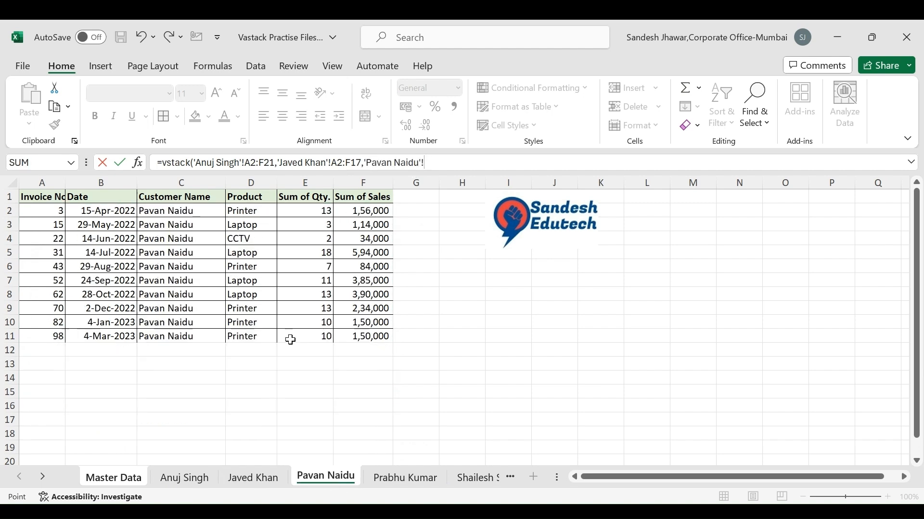
click(190, 233)
key(ctrl+Up)
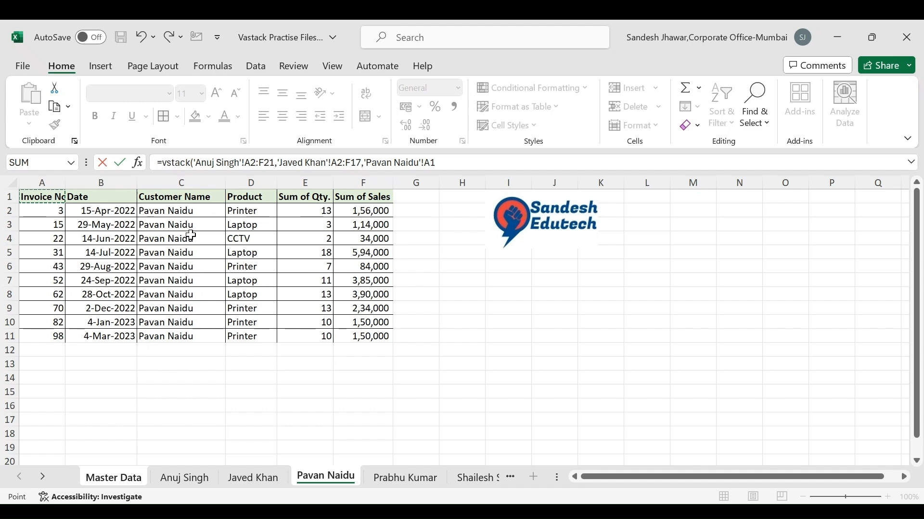
key(Down)
key(ctrl+shift+Right)
key(ctrl+shift+Down)
text(,)
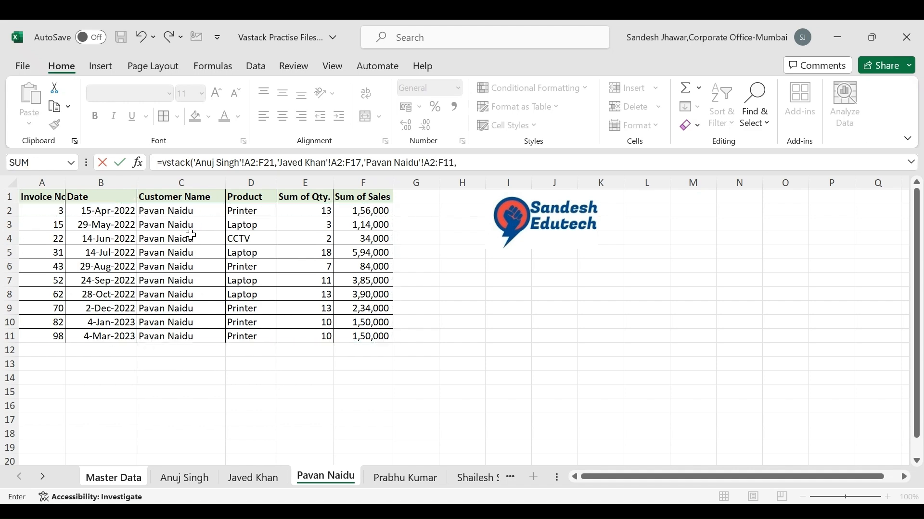
Step: Add the fourth customer's data range A2:F16 to the VSTACK formula
click(405, 477)
click(180, 334)
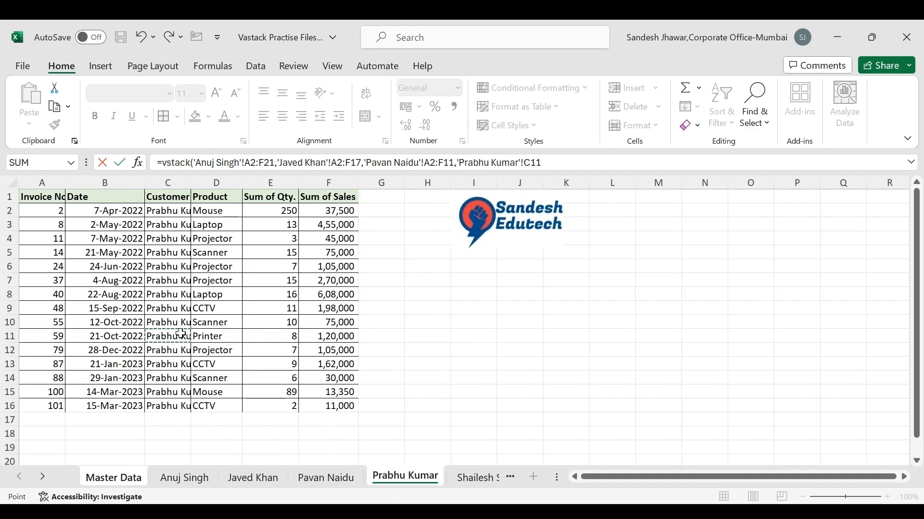
key(ctrl+Up)
key(ctrl+Left)
key(Down)
key(ctrl+shift+Right)
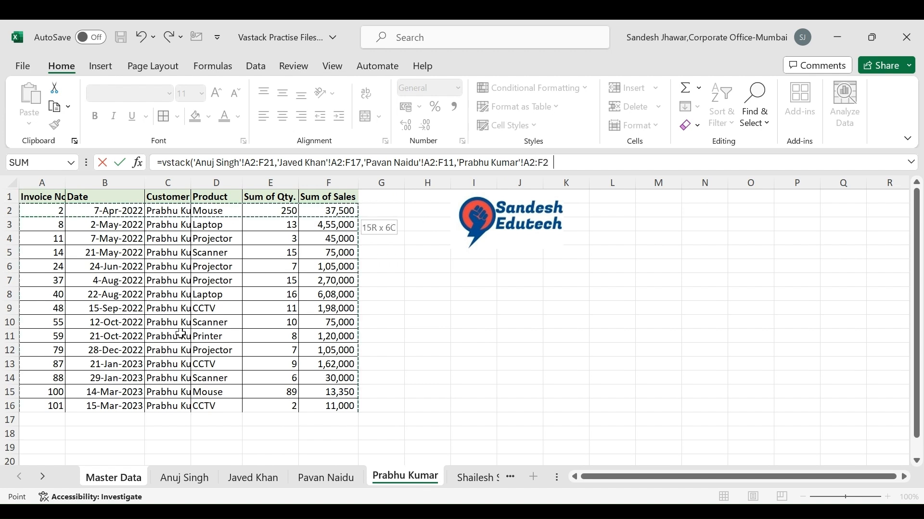
key(ctrl+shift+Down)
text(,)
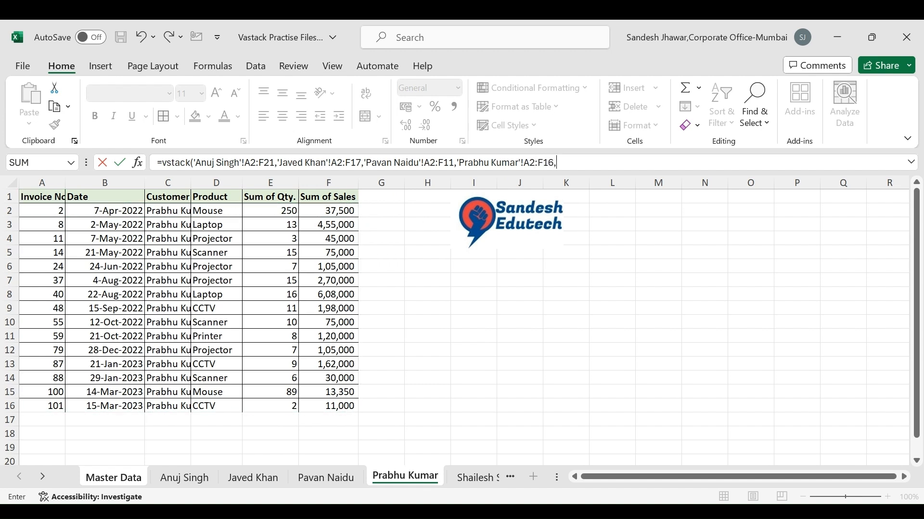
Step: Add the fifth customer's data range A2:F25 to the VSTACK formula
click(477, 478)
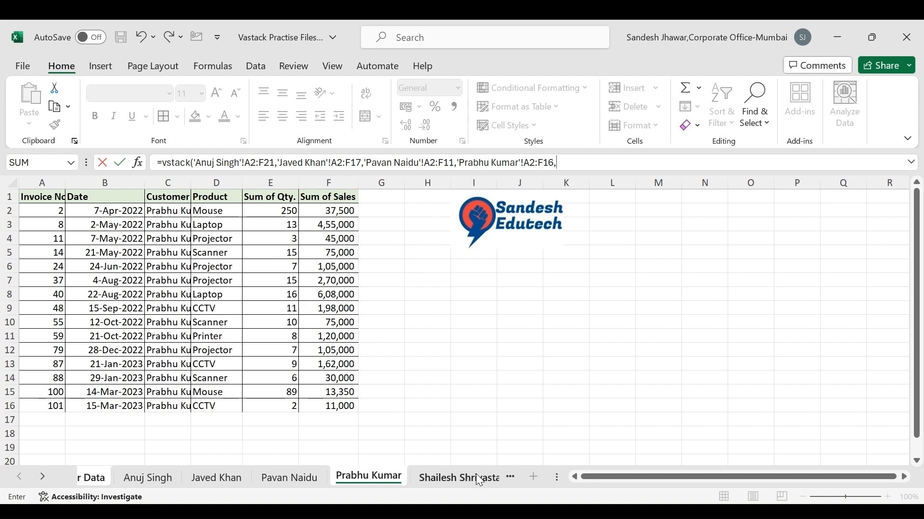
click(129, 299)
key(ctrl+Up)
key(ctrl+Left)
key(Down)
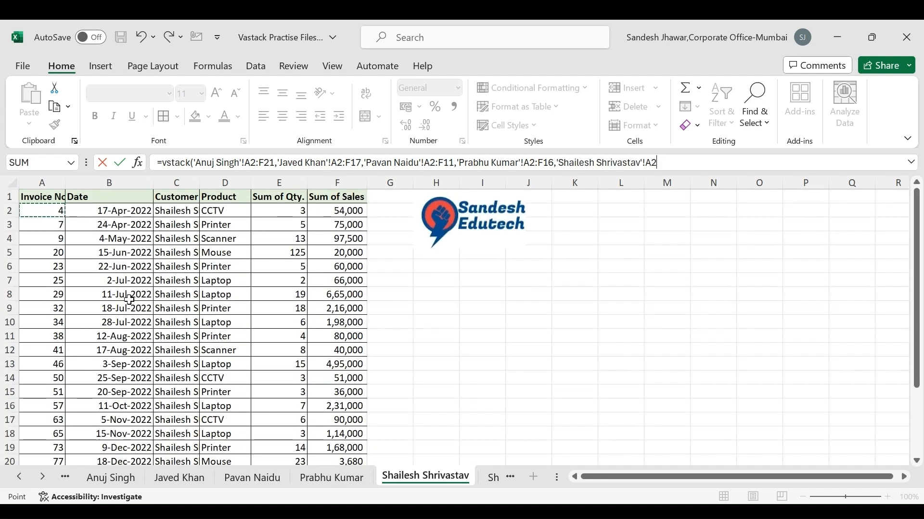
key(ctrl+shift+Right)
key(ctrl+shift+Down)
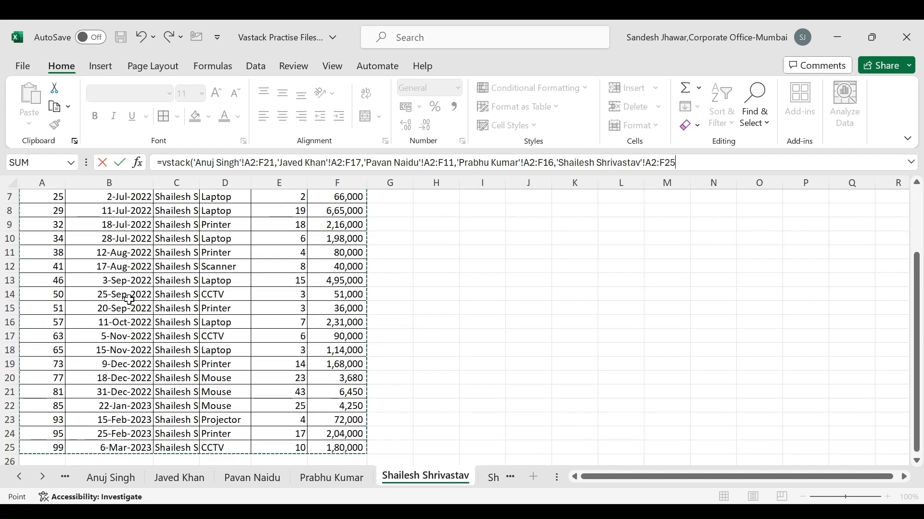
text(,)
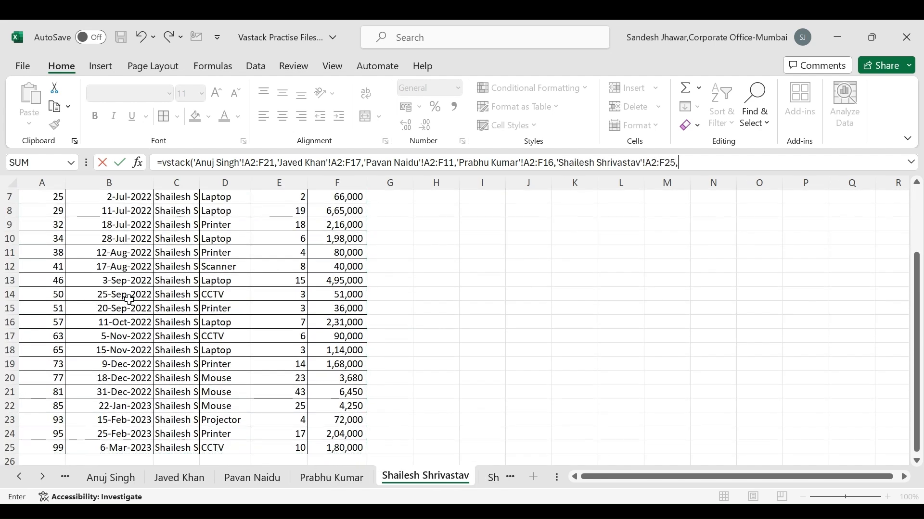
Step: Add the last customer's data range A2:F18 as the final array, then close and enter the VSTACK formula
click(42, 477)
click(447, 476)
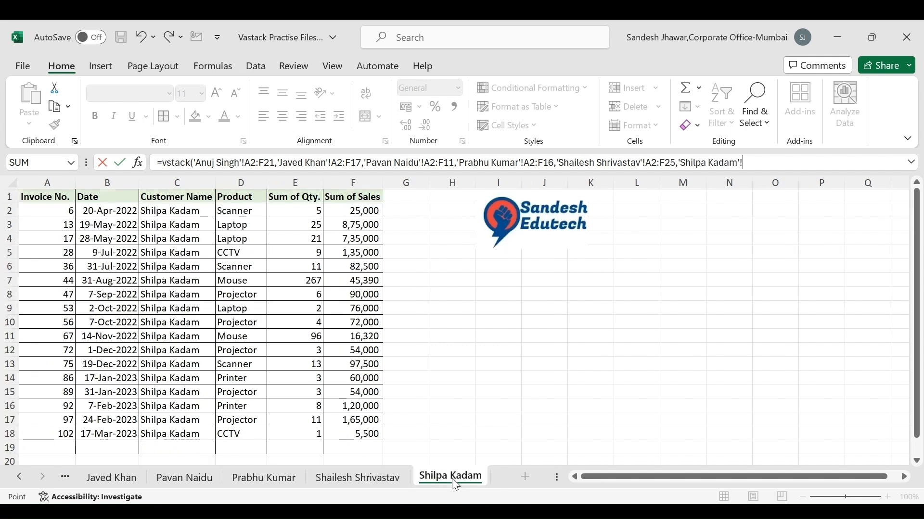
click(194, 334)
key(ctrl+Home)
key(Down)
key(ctrl+shift+Right)
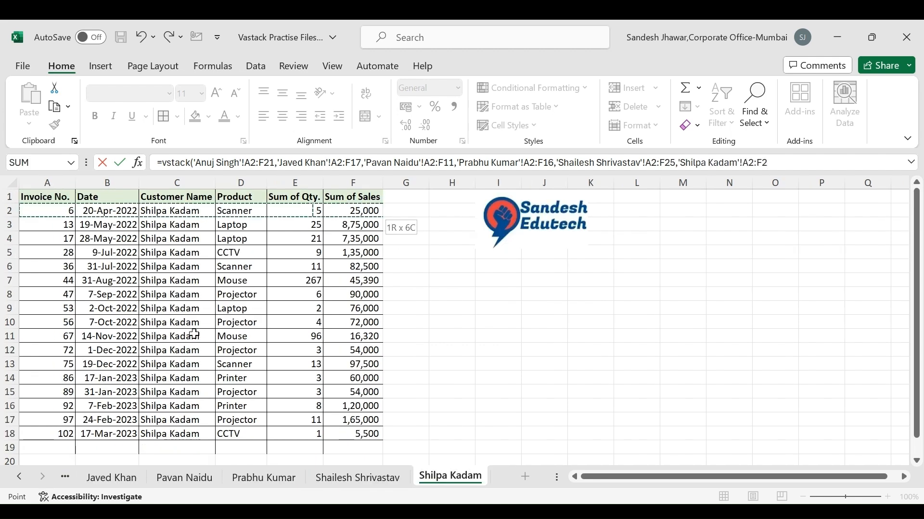
key(ctrl+shift+Down)
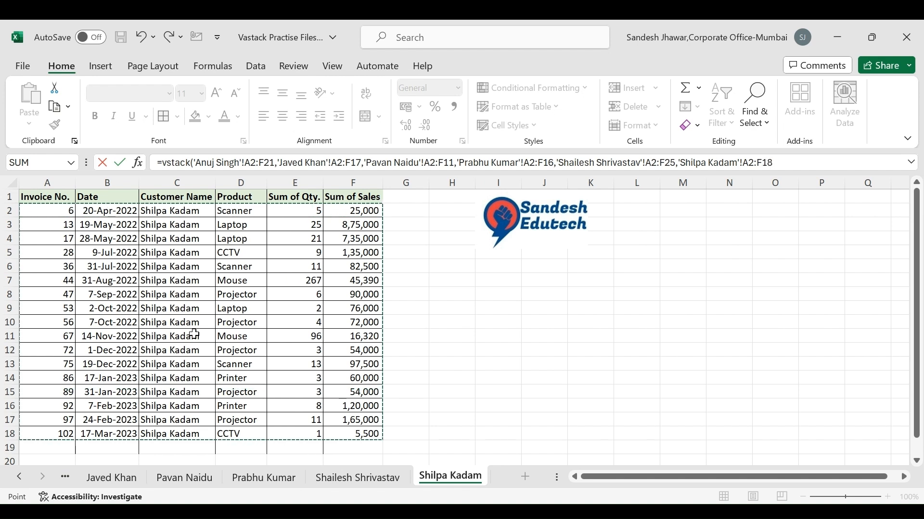
text())
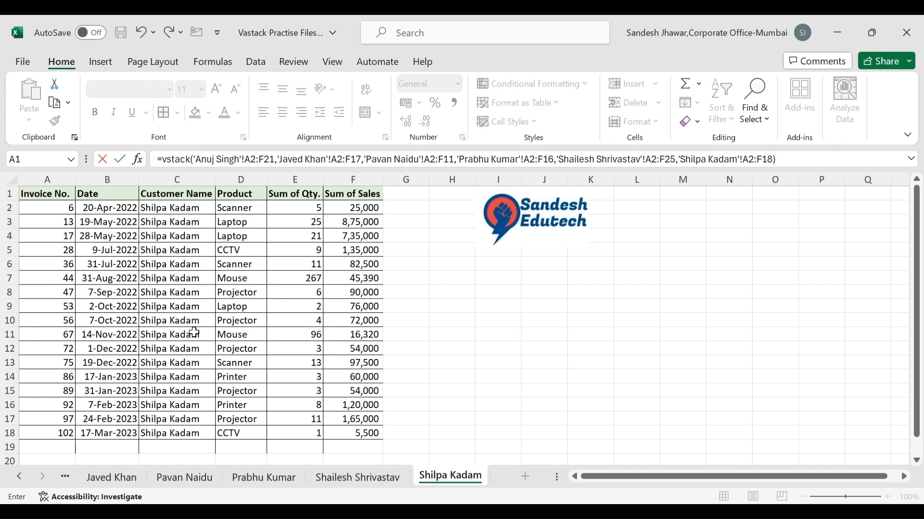
key(Return)
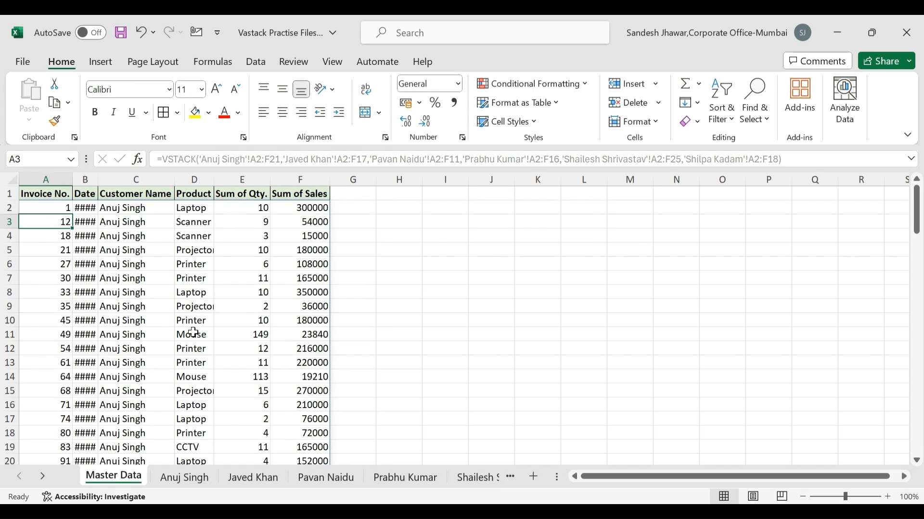
Step: Fit all Master Data column widths to the stacked data and check the combined rows and the Date column
click(13, 179)
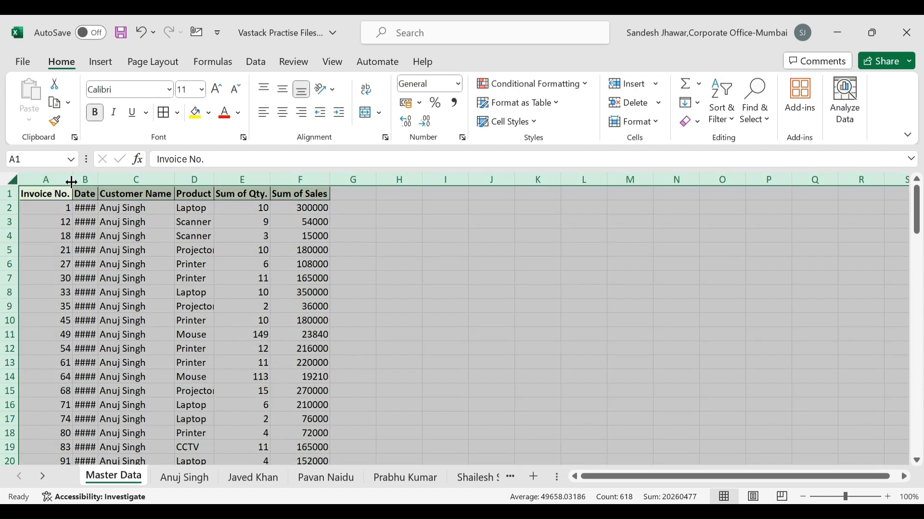
double_click(71, 182)
scroll(226, 262, down, 19)
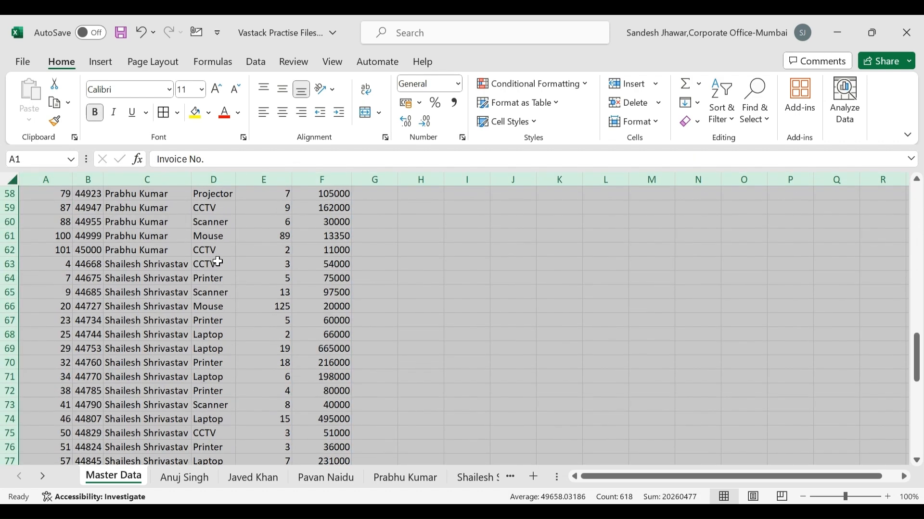
scroll(218, 262, down, 5)
scroll(125, 317, up, 20)
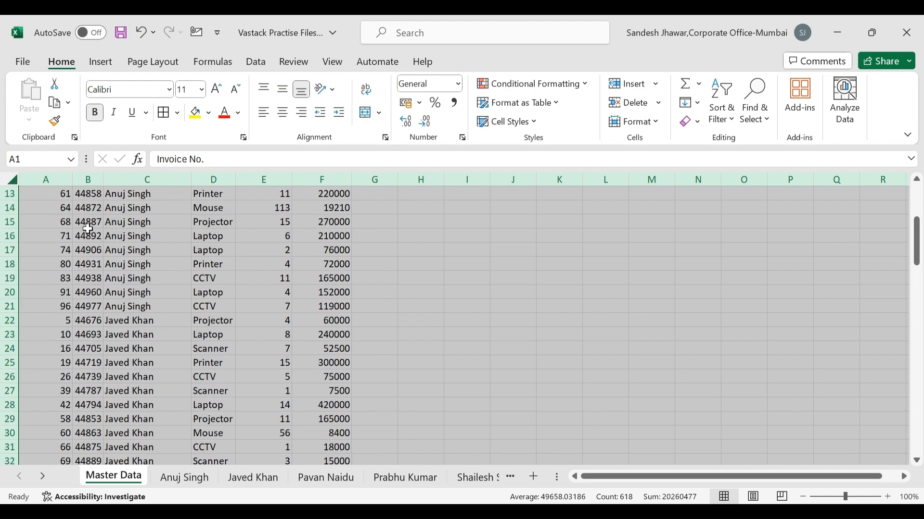
click(88, 230)
scroll(88, 230, up, 4)
click(92, 204)
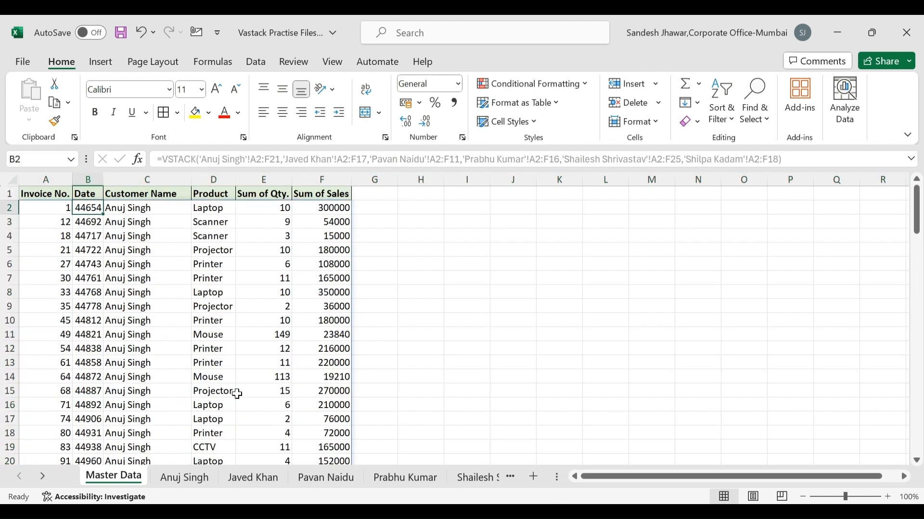
Step: Copy the date format from cell B5 of the first customer's sheet to B2 of Master Data and fit column B
click(190, 478)
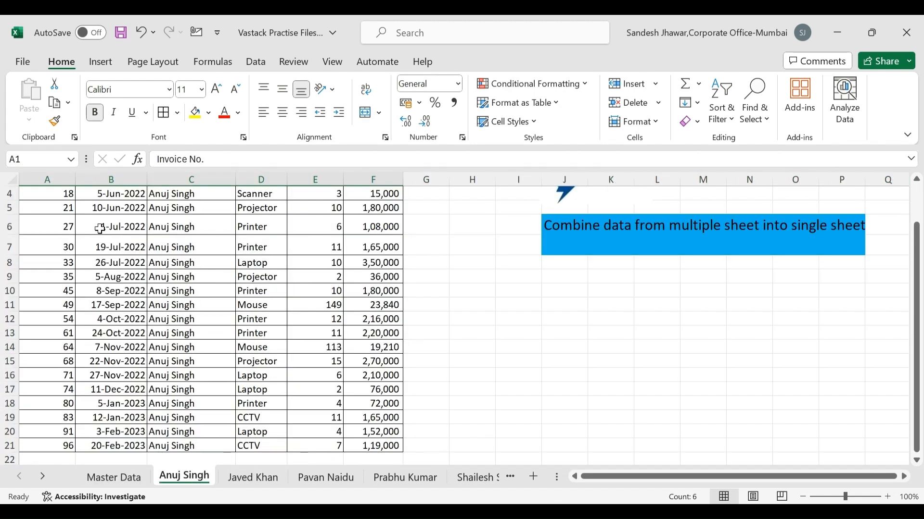
click(109, 205)
click(54, 121)
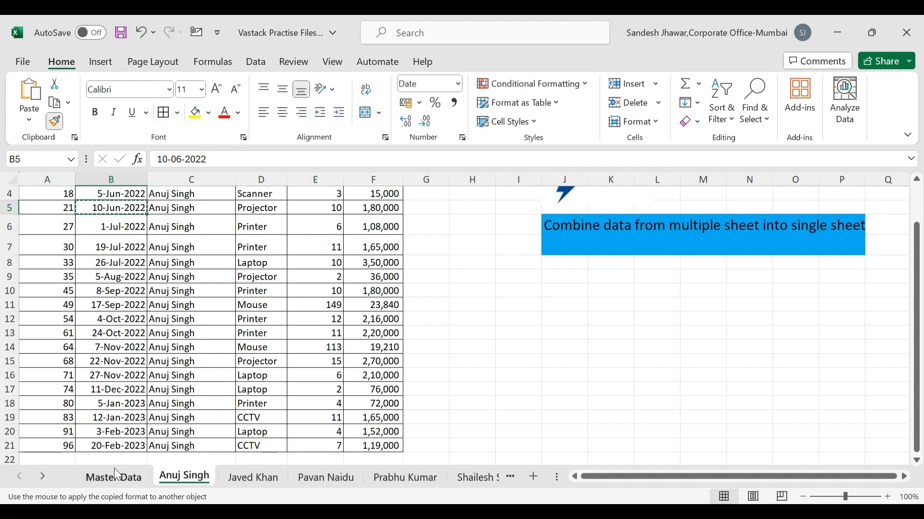
click(114, 478)
click(79, 208)
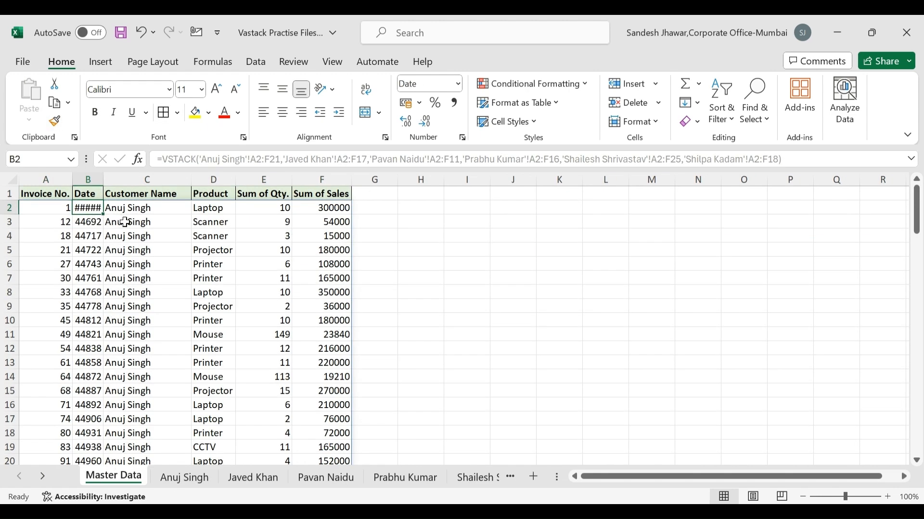
double_click(105, 181)
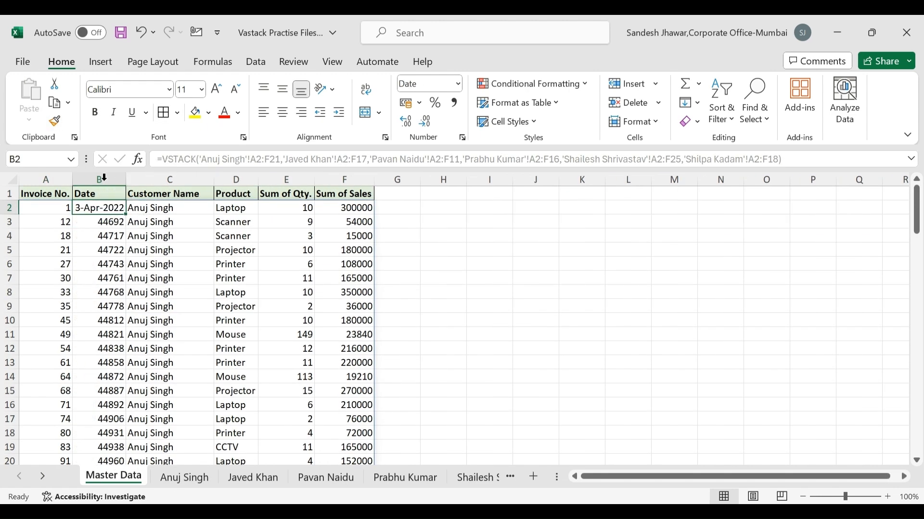
Step: Copy the format of B2 to the remaining dates B3:B103 and fit the Date column's width to its contents
click(54, 121)
mouse_move(103, 224)
mouse_down()
mouse_move(106, 493)
mouse_move(132, 414)
mouse_move(118, 430)
mouse_up()
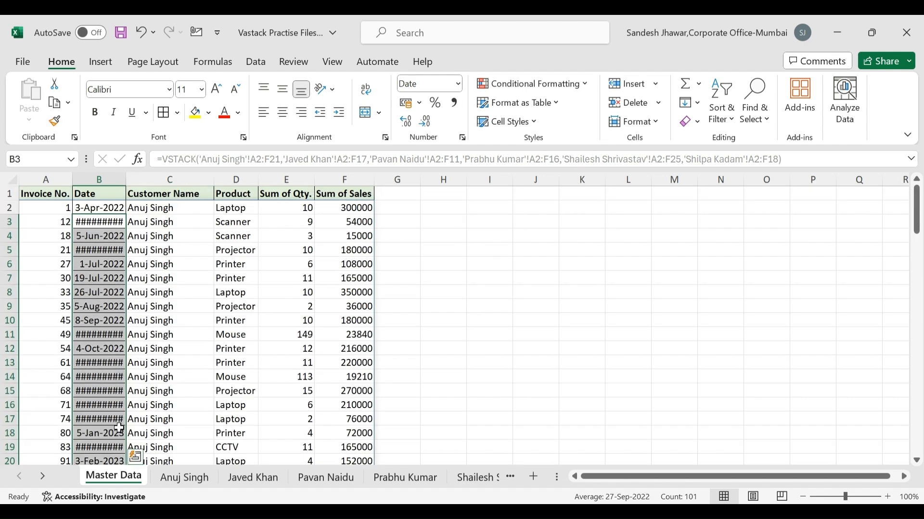
double_click(126, 179)
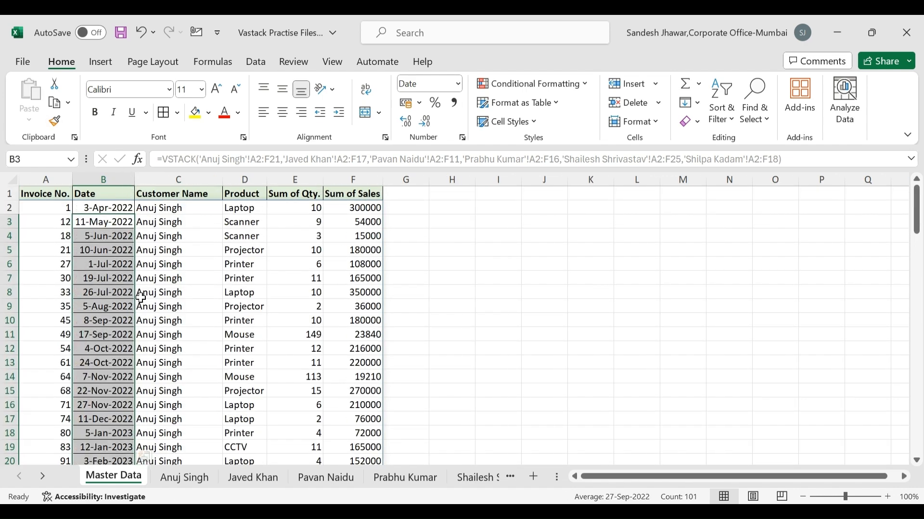
scroll(148, 304, down, 20)
scroll(228, 331, up, 20)
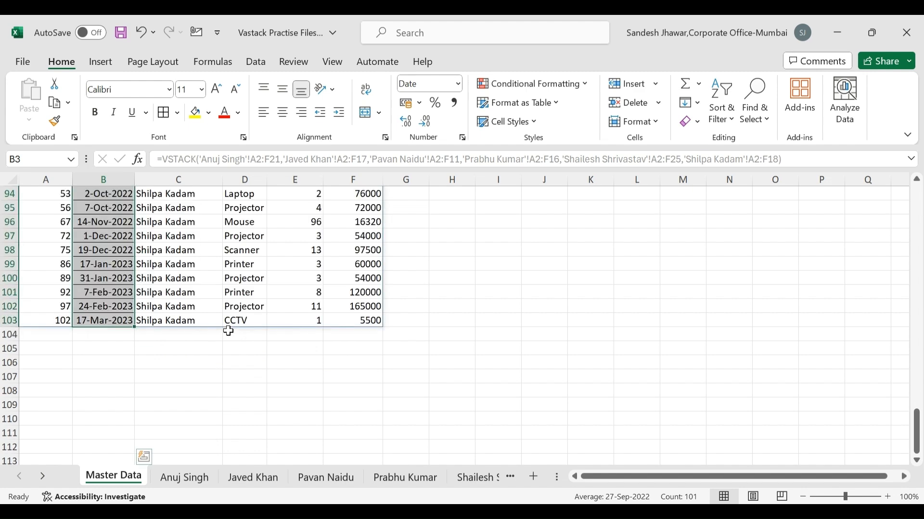
scroll(229, 330, up, 5)
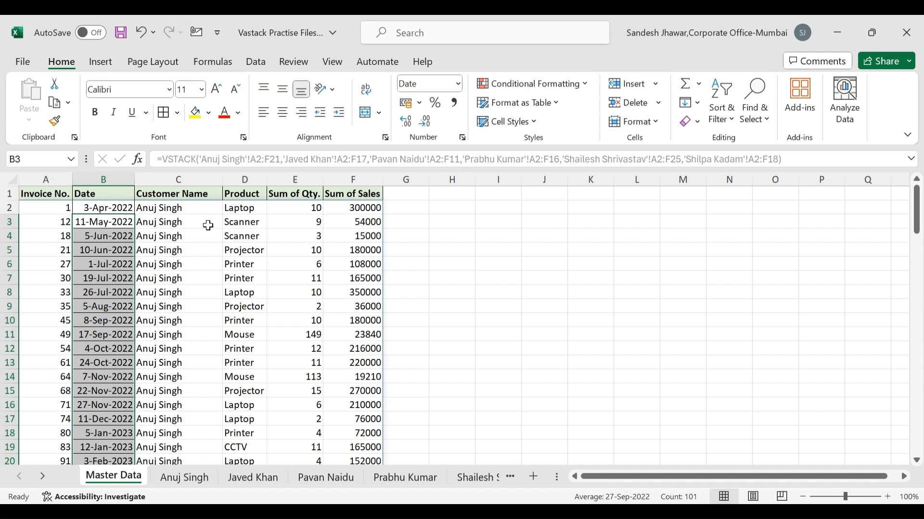
Step: Review the VSTACK formula in cell A2 of Master Data and delete it
click(71, 208)
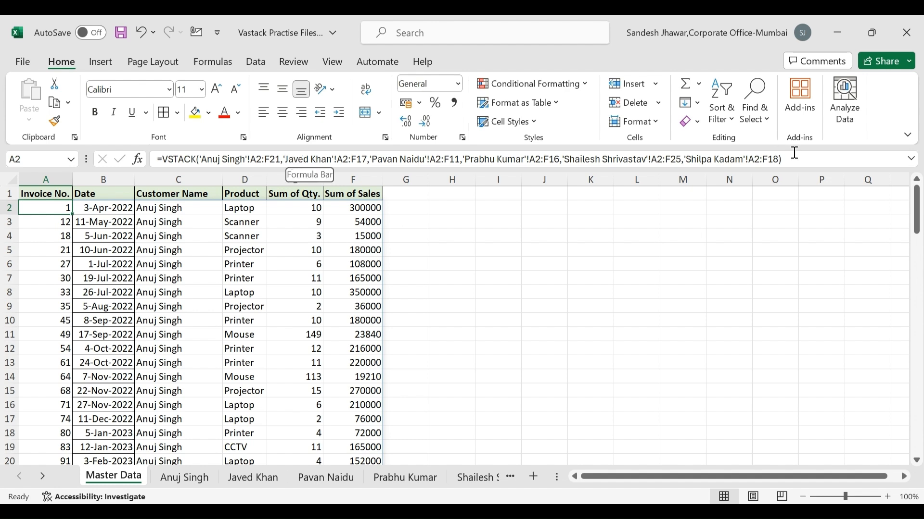
drag(795, 152, 152, 162)
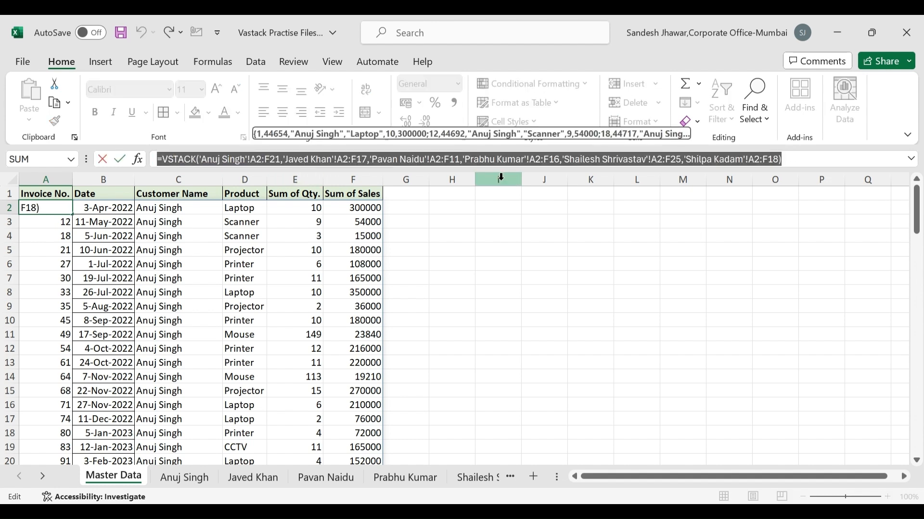
key(Escape)
key(Delete)
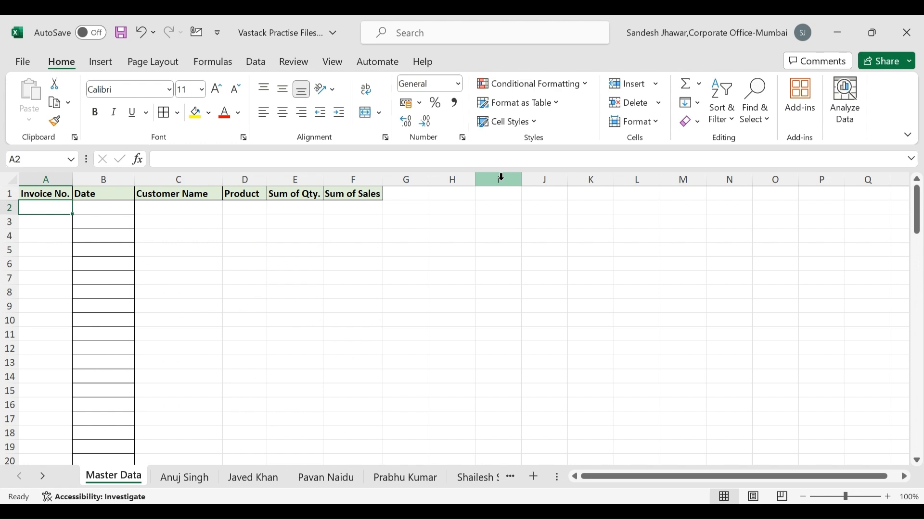
Step: Start a VSTACK formula in cell A2 of Master Data, referencing A2:F21 on the first customer's sheet
text(=)
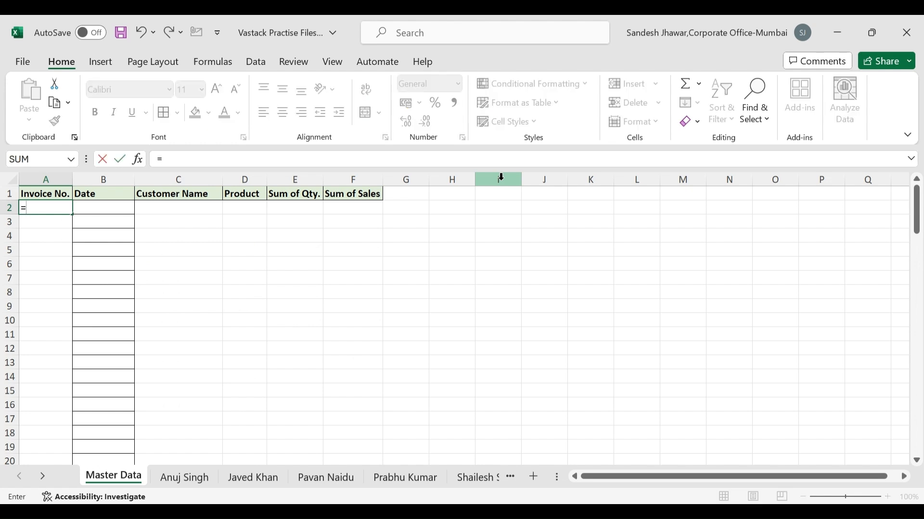
text(vstack)
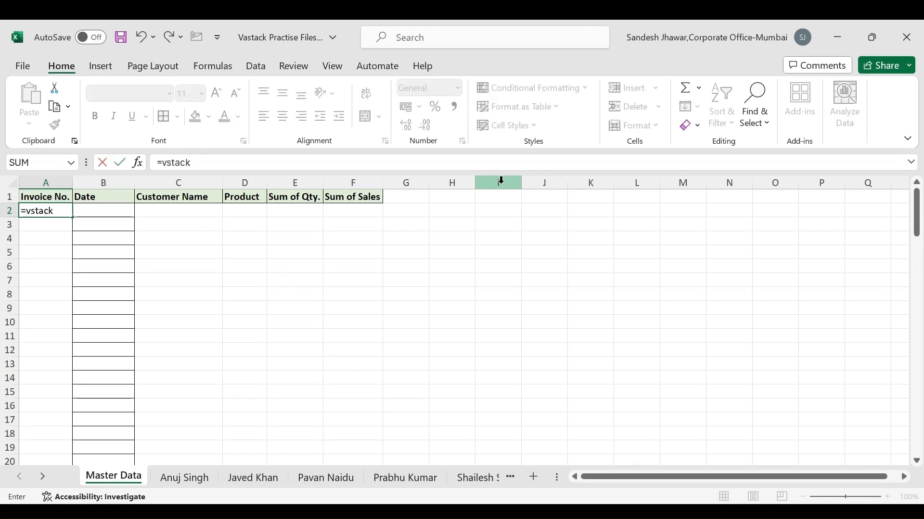
text(()
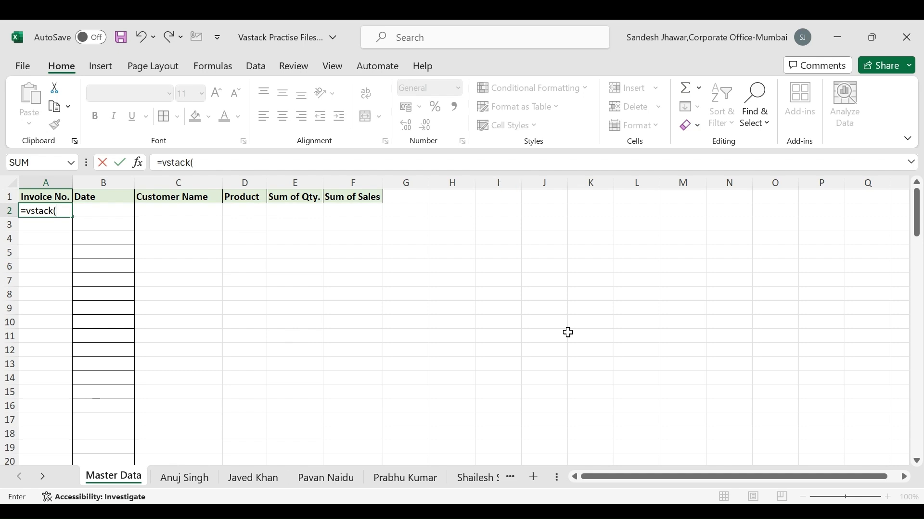
click(202, 485)
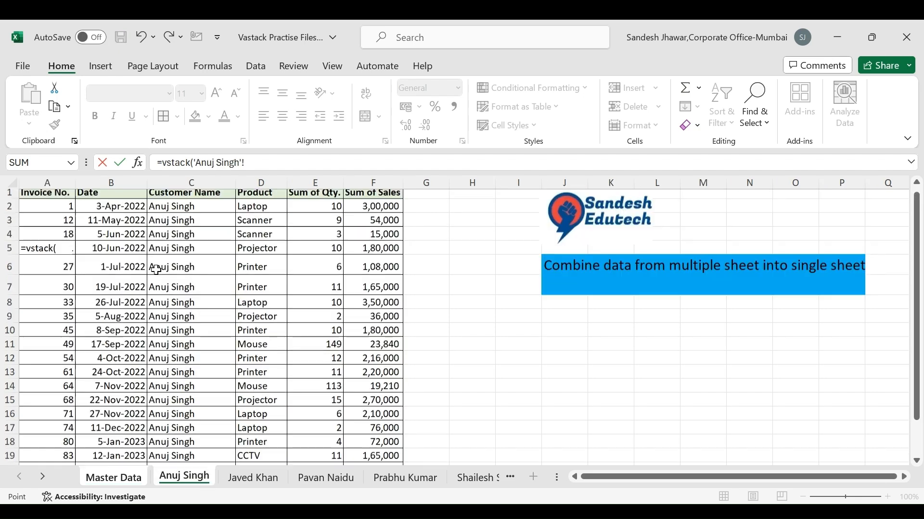
click(30, 212)
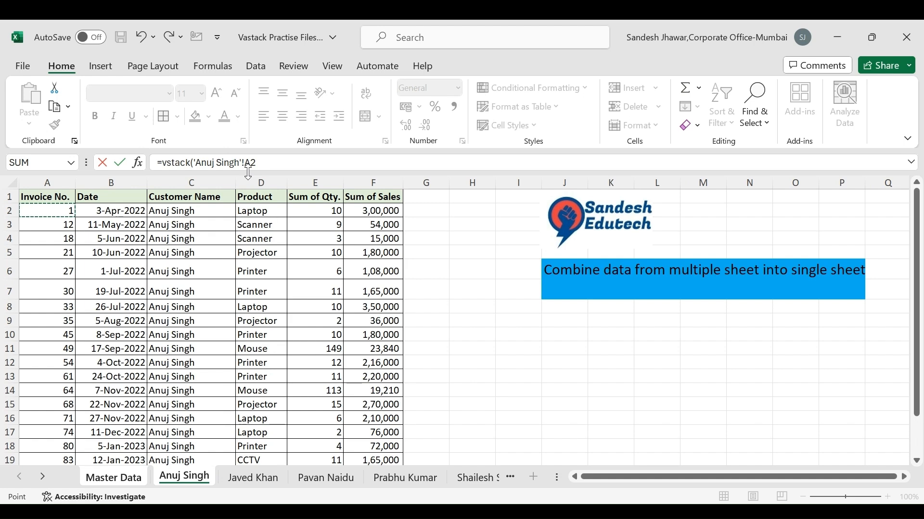
key(ctrl+shift+Down)
key(ctrl+shift+Right)
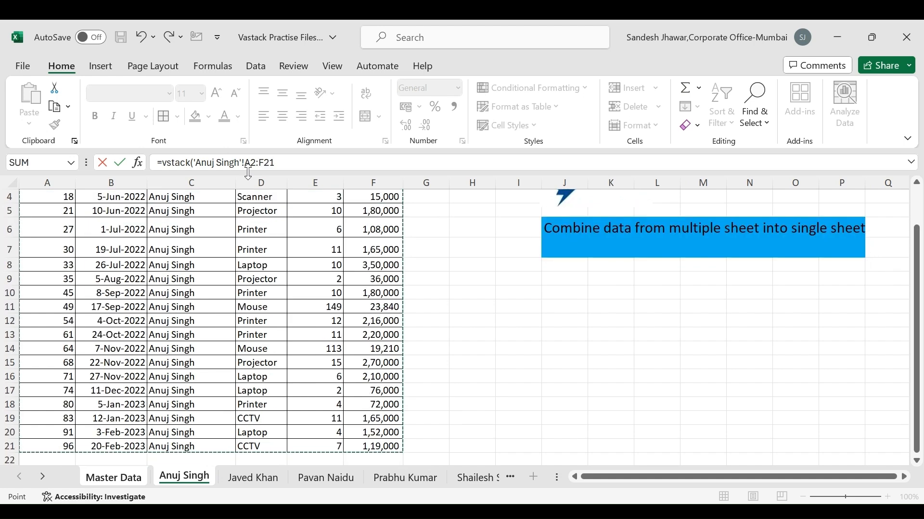
scroll(79, 231, up, 1)
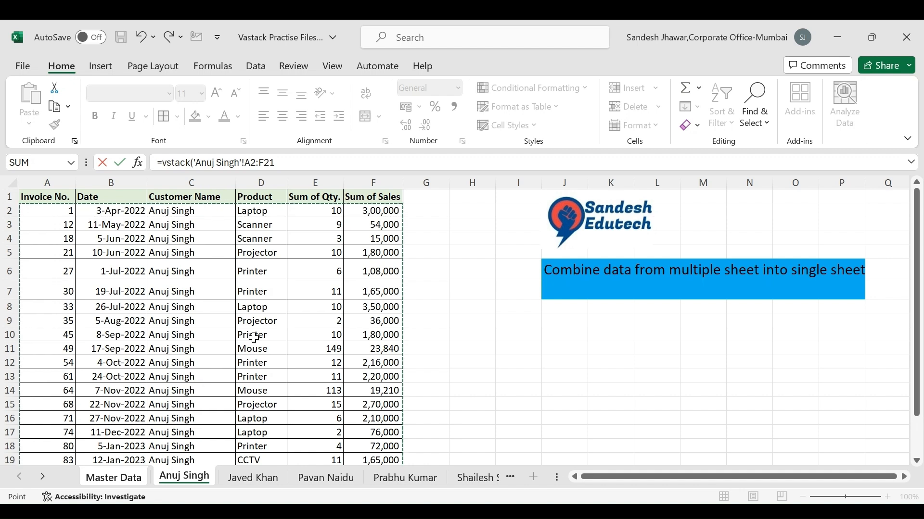
Step: Extend the VSTACK reference across all customer sheets, from the first through the last, then close and enter the formula
shift+click(264, 479)
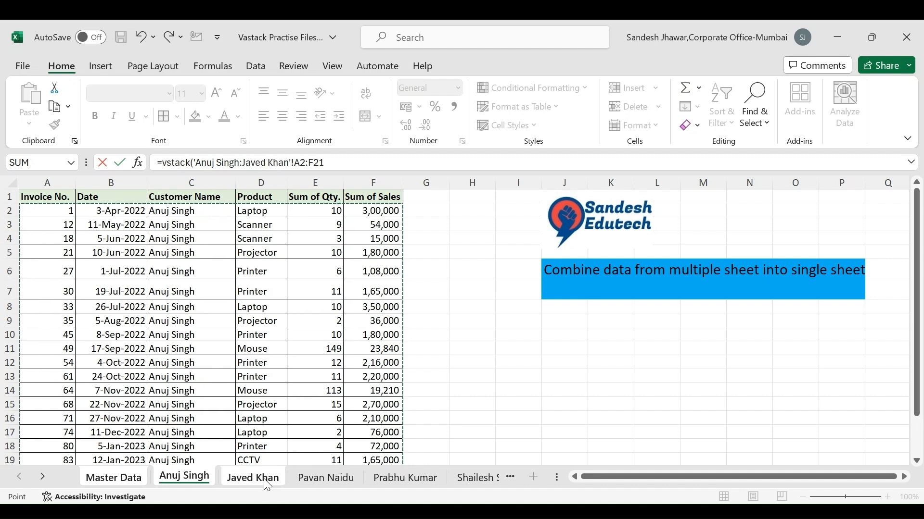
shift+click(303, 478)
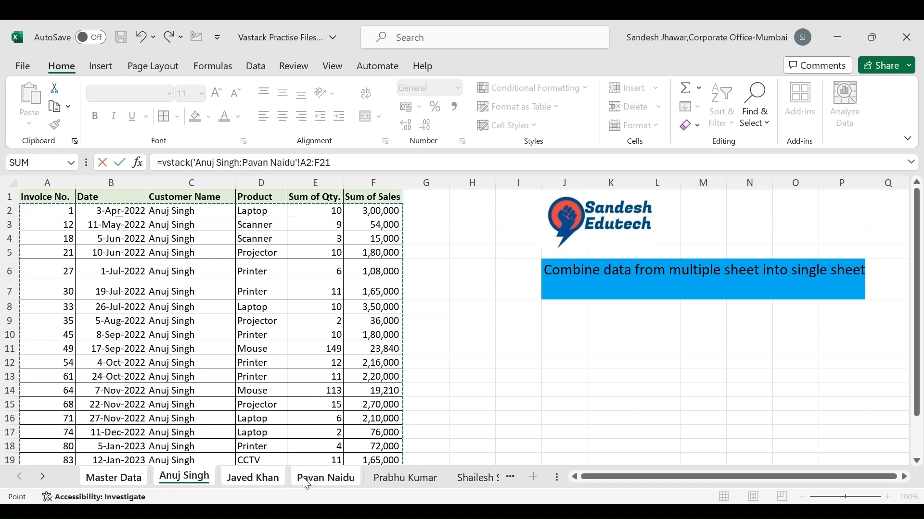
shift+click(398, 481)
shift+click(474, 480)
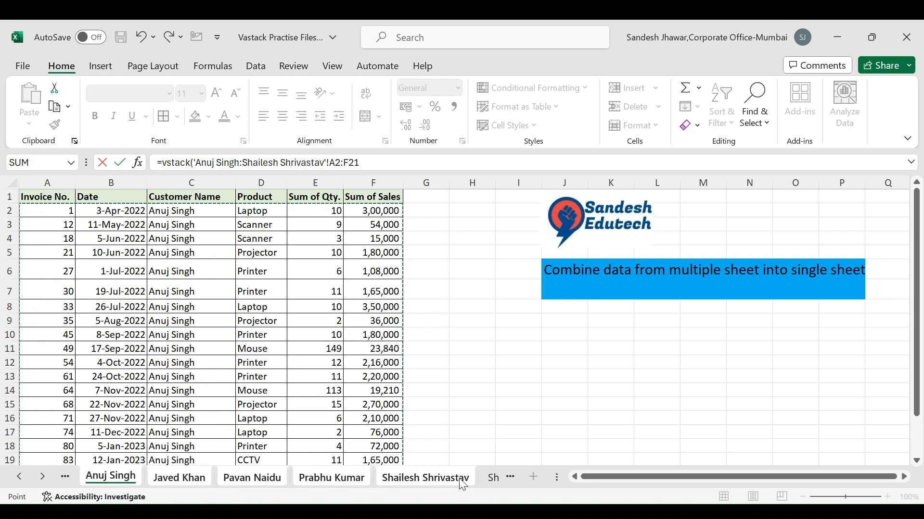
shift+click(483, 477)
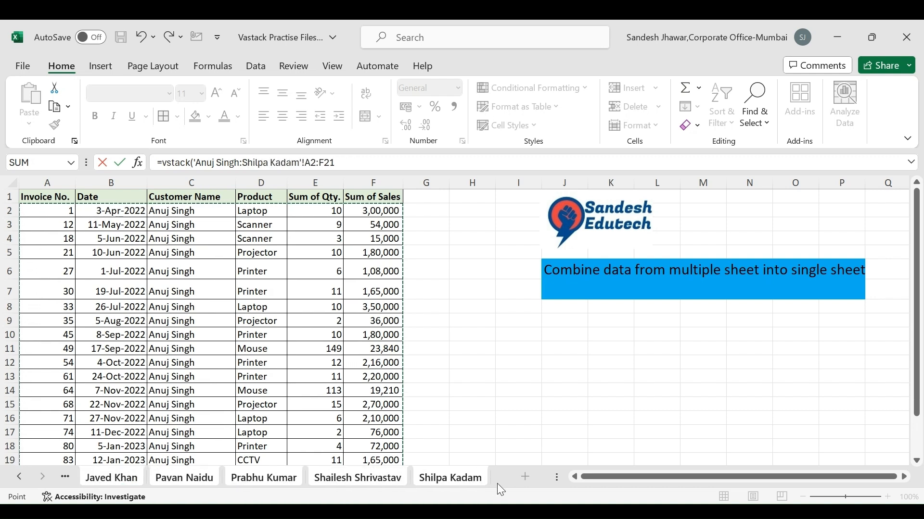
click(354, 159)
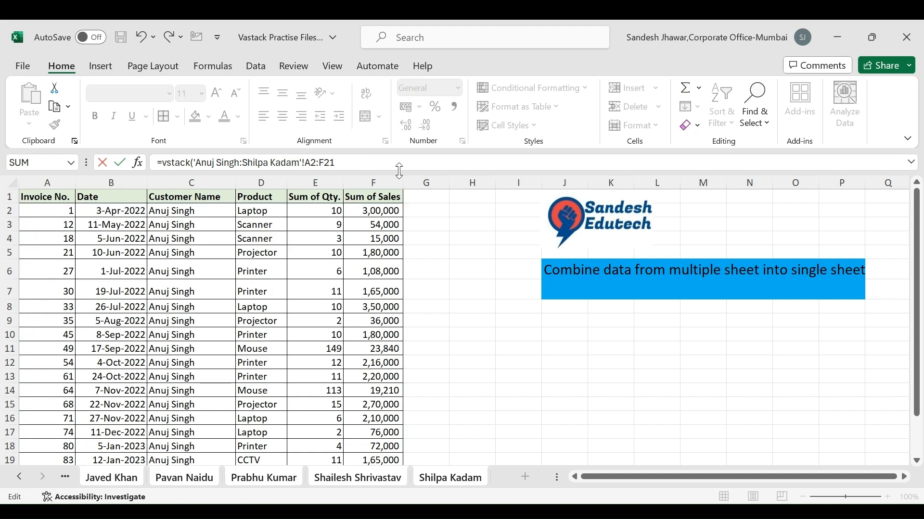
text())
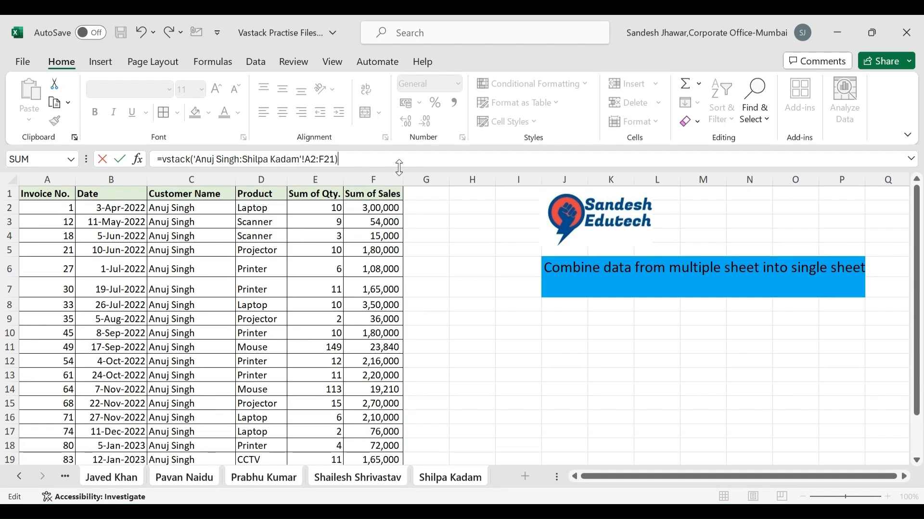
key(Return)
Step: Examine the stacked rows in Master Data, including the rows between the customer blocks and those below the last one
scroll(186, 350, down, 9)
click(175, 274)
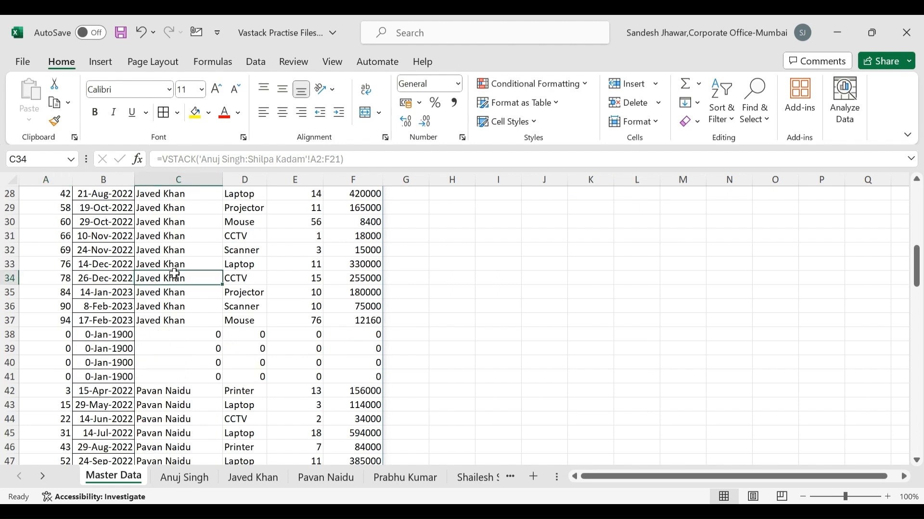
scroll(176, 289, down, 5)
click(179, 292)
scroll(192, 317, down, 3)
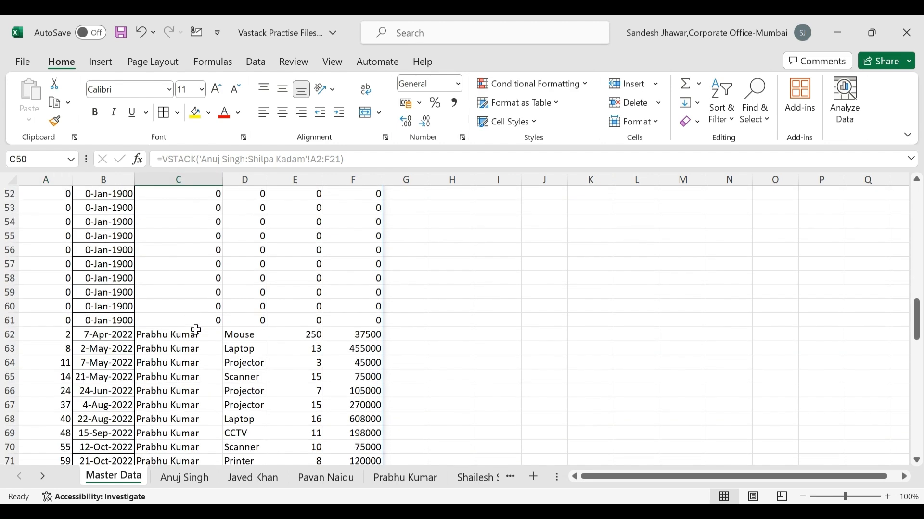
scroll(197, 330, down, 18)
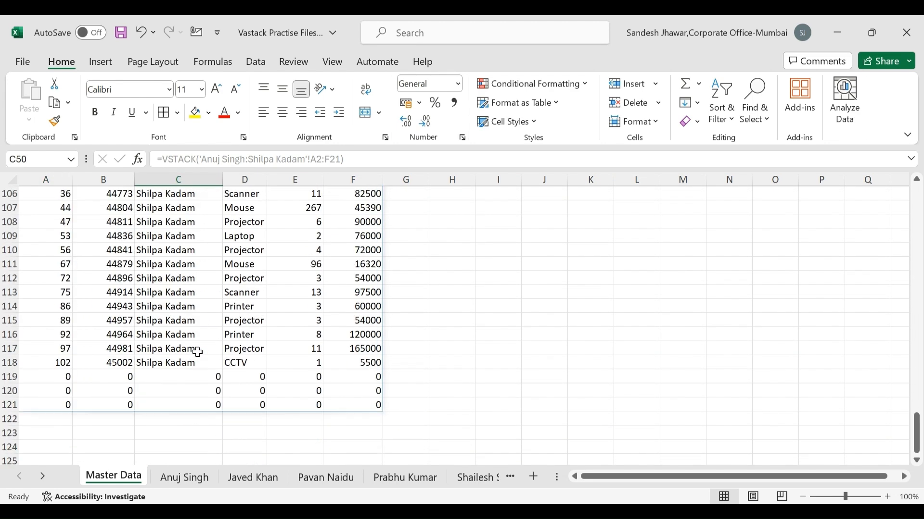
click(193, 361)
scroll(188, 383, up, 1)
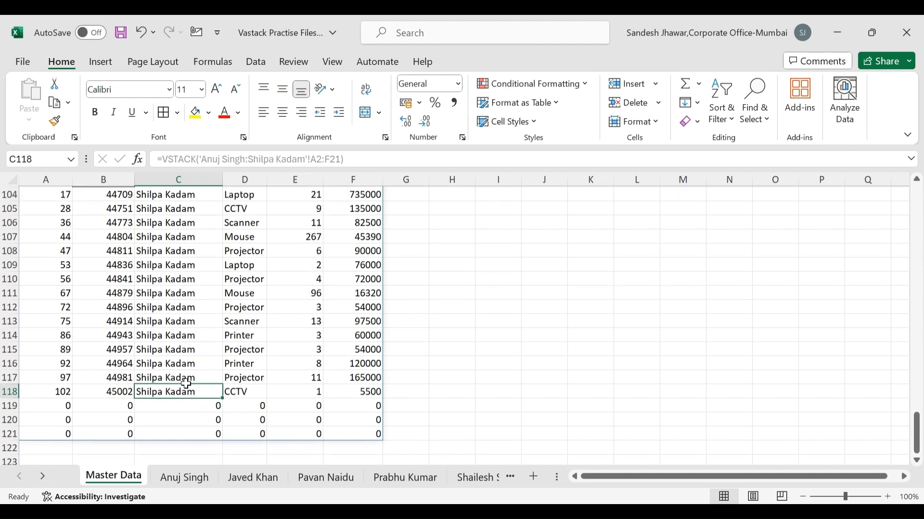
scroll(186, 384, up, 1)
click(174, 419)
click(201, 438)
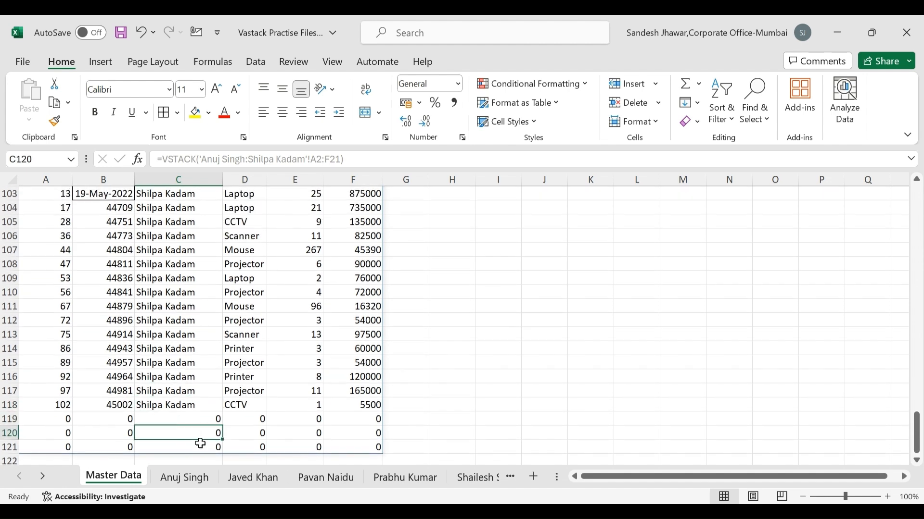
click(191, 450)
click(190, 417)
click(193, 433)
scroll(207, 445, up, 20)
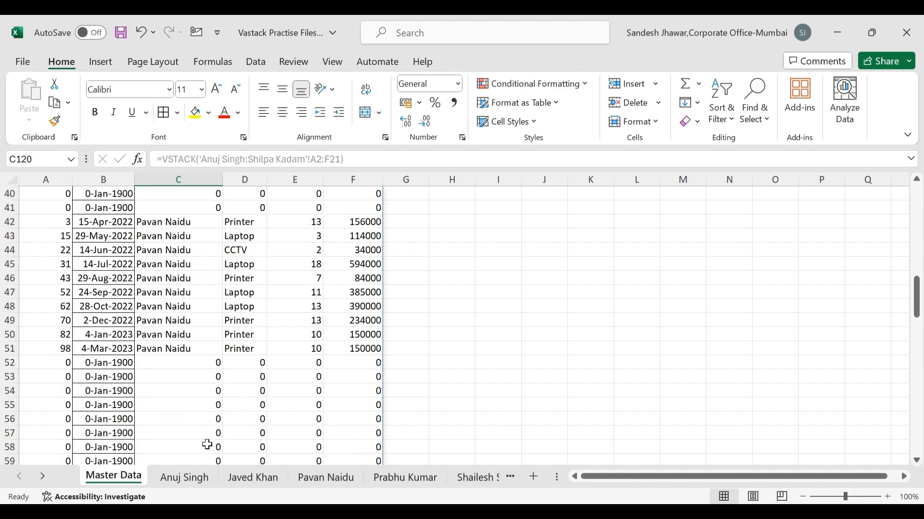
Step: Compare the formula's A2:F21 range with the data rows on the first two customer sheets and with rows 38 to 41 of Master Data
click(102, 207)
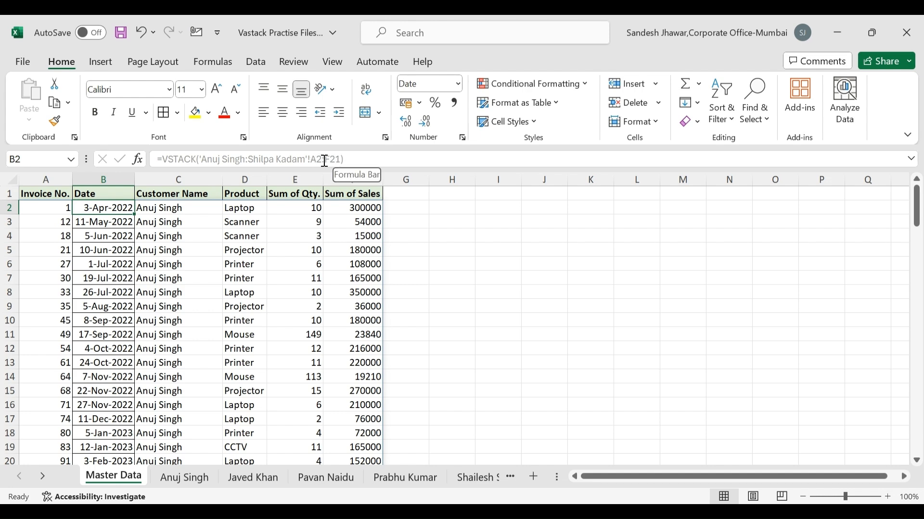
click(184, 477)
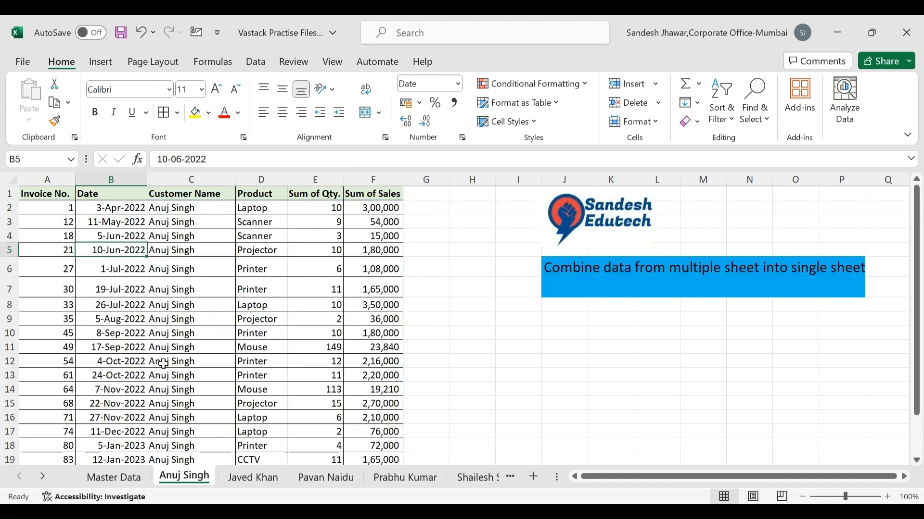
scroll(103, 218, down, 5)
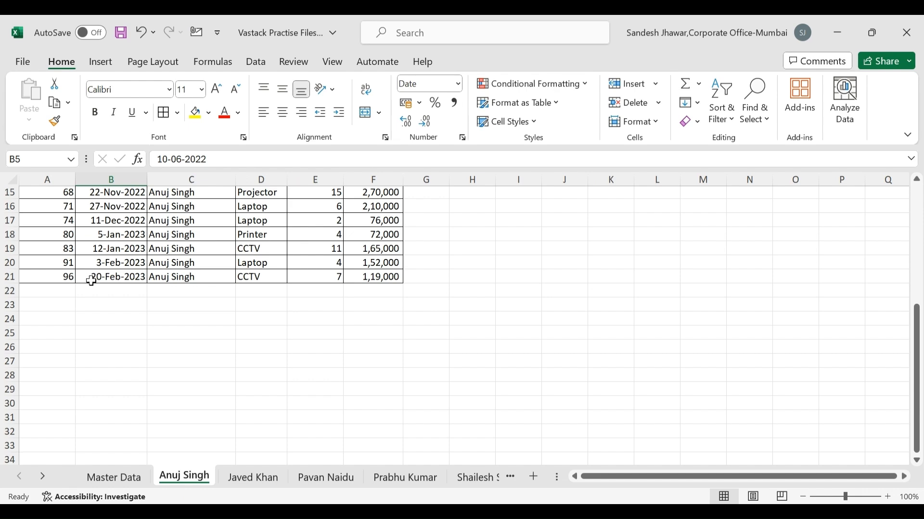
click(255, 478)
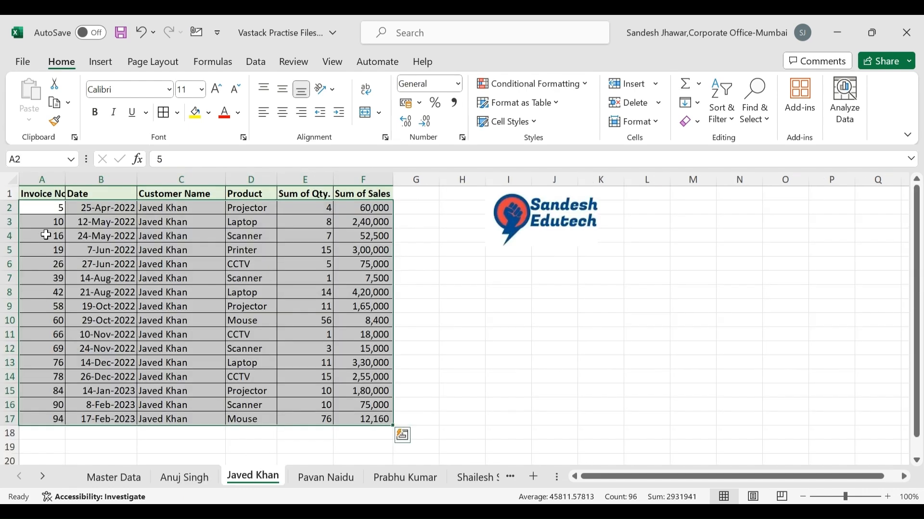
click(49, 208)
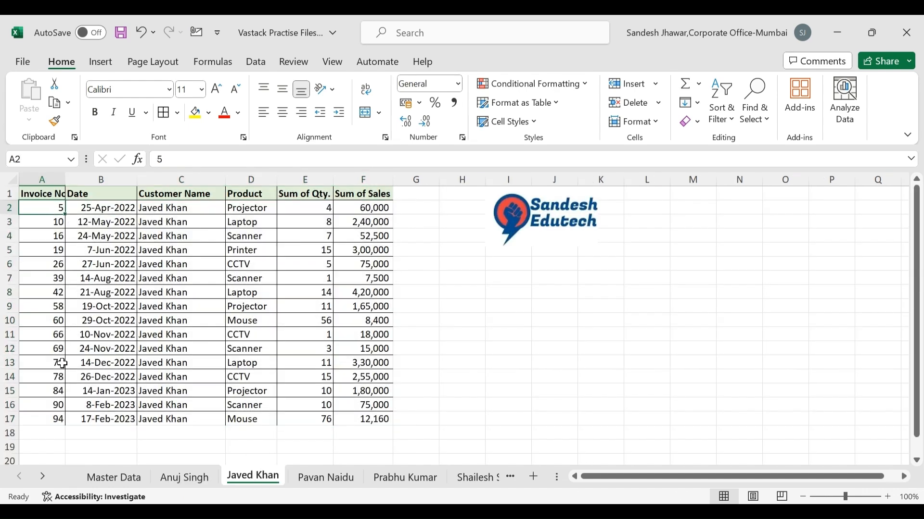
click(56, 423)
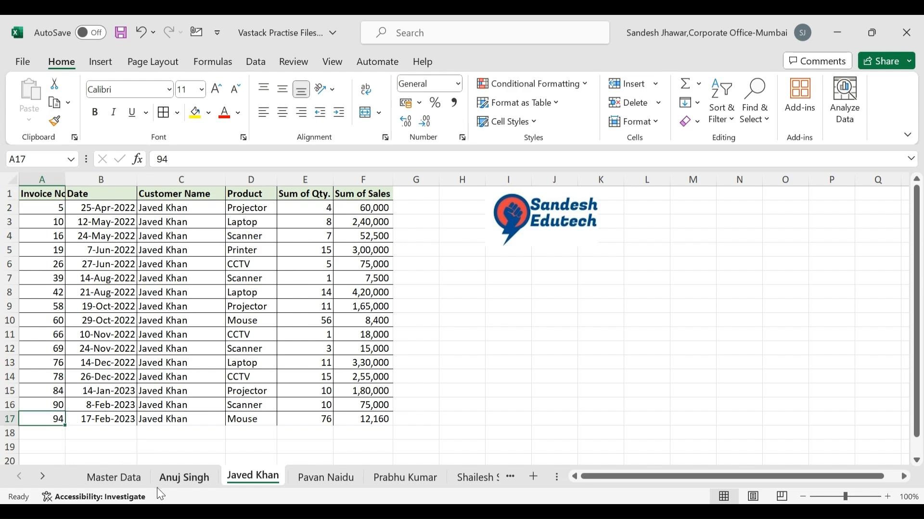
click(117, 477)
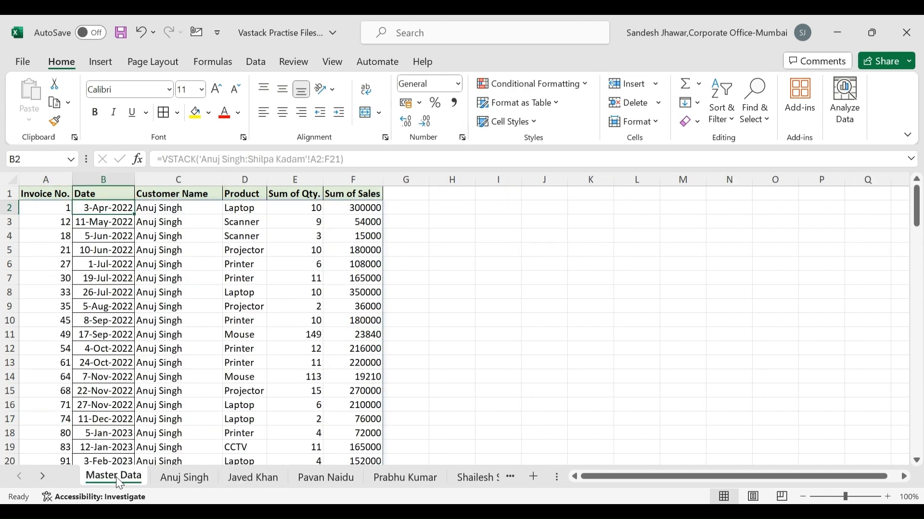
scroll(190, 374, down, 6)
scroll(191, 374, down, 2)
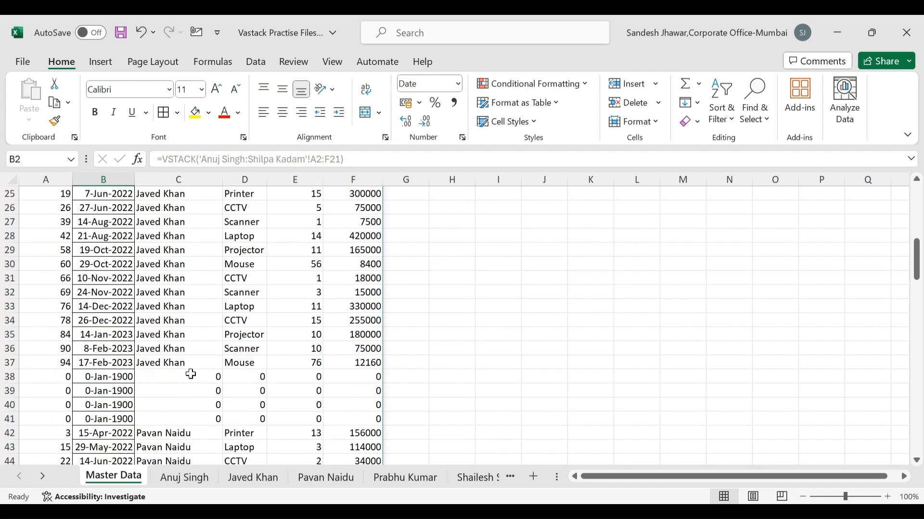
drag(189, 376, 198, 418)
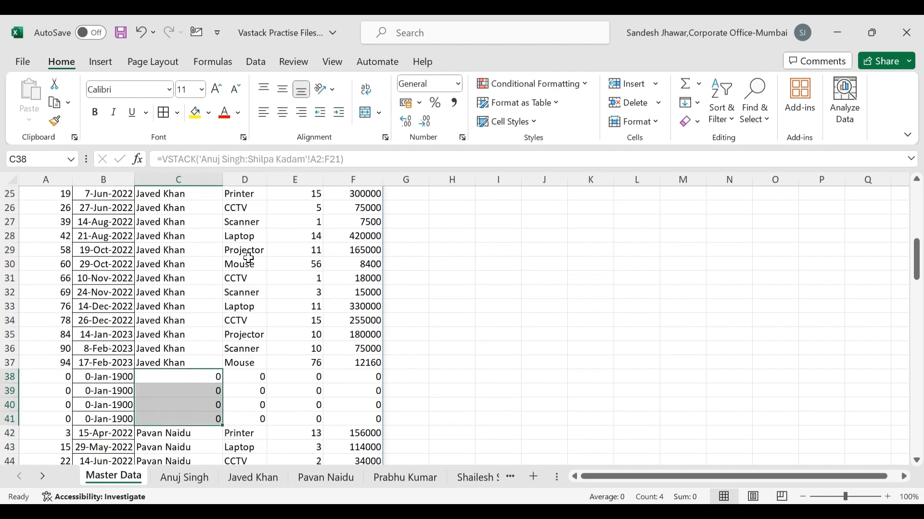
scroll(160, 319, up, 8)
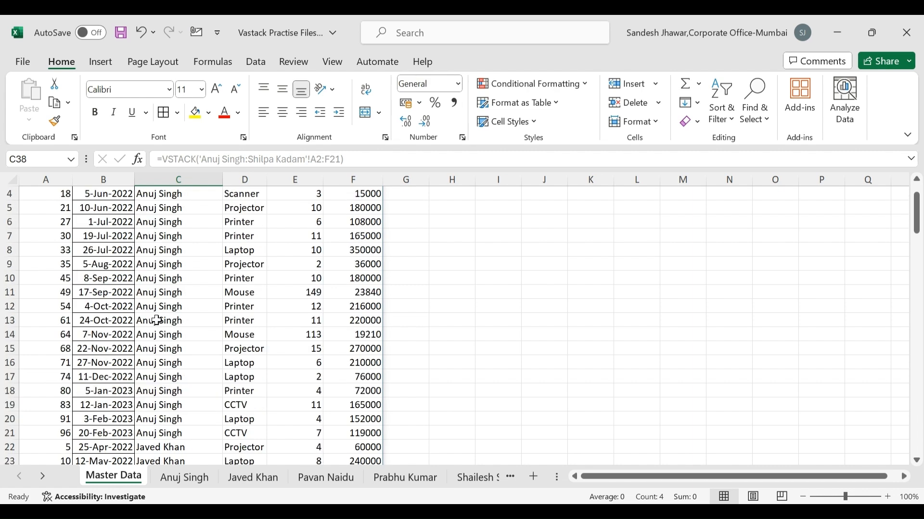
Step: Edit the VSTACK formula in cell A2 of Master Data and insert "filter(" directly before VSTACK
click(42, 197)
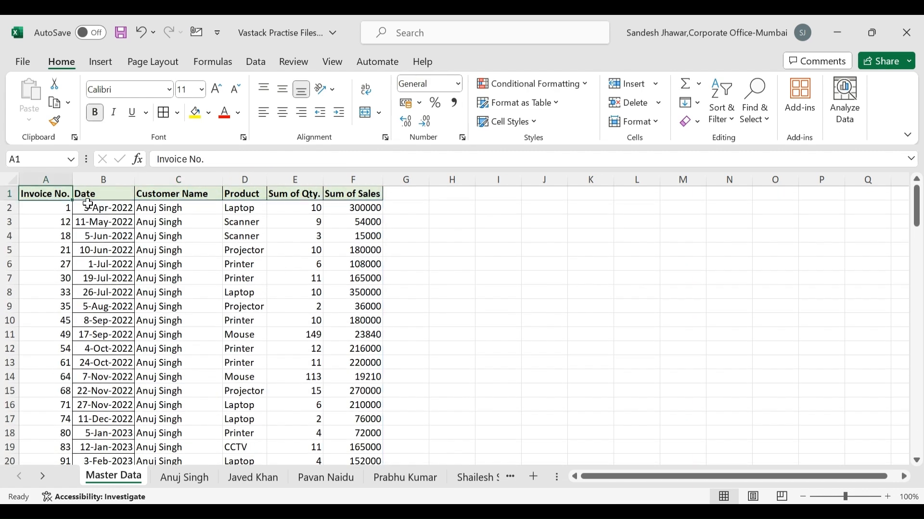
click(66, 211)
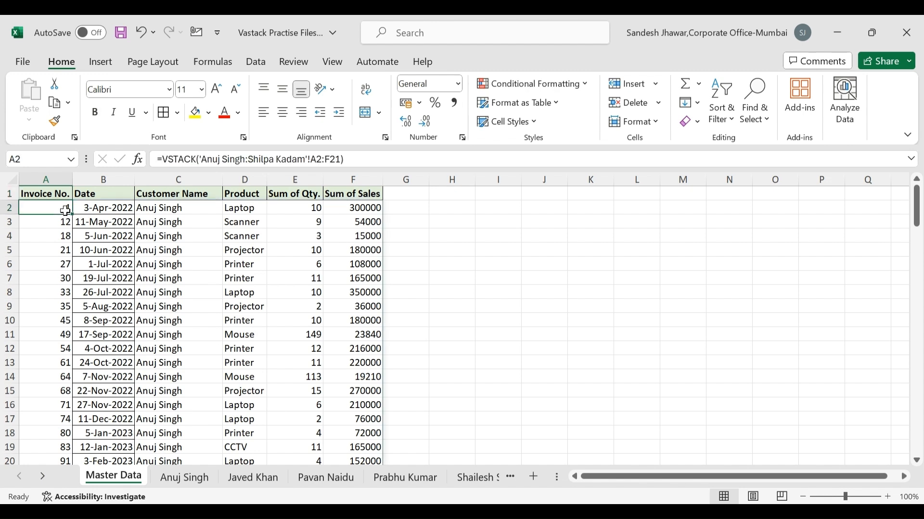
click(163, 158)
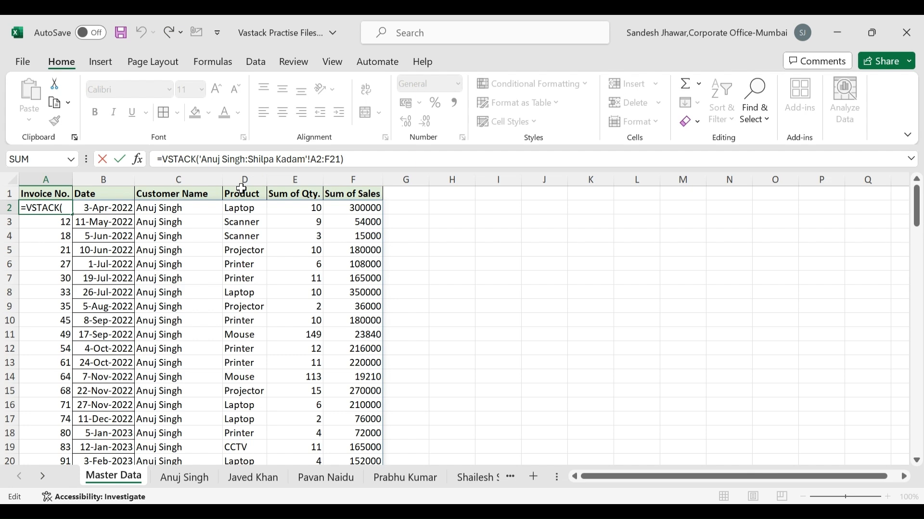
scroll(77, 255, down, 9)
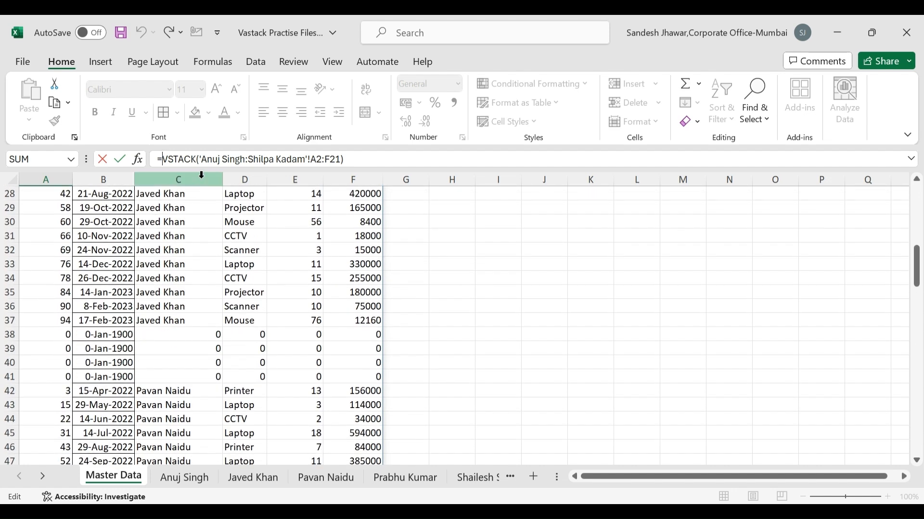
click(161, 159)
text(filter)
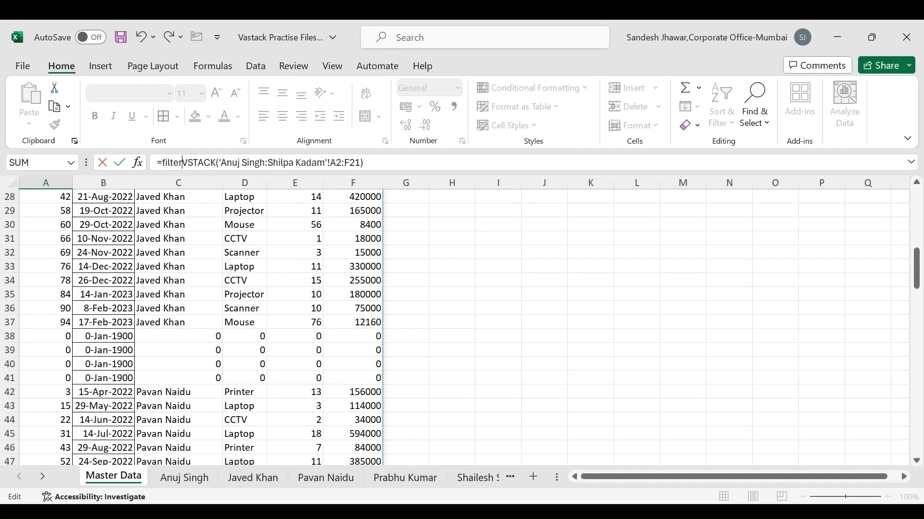
text(()
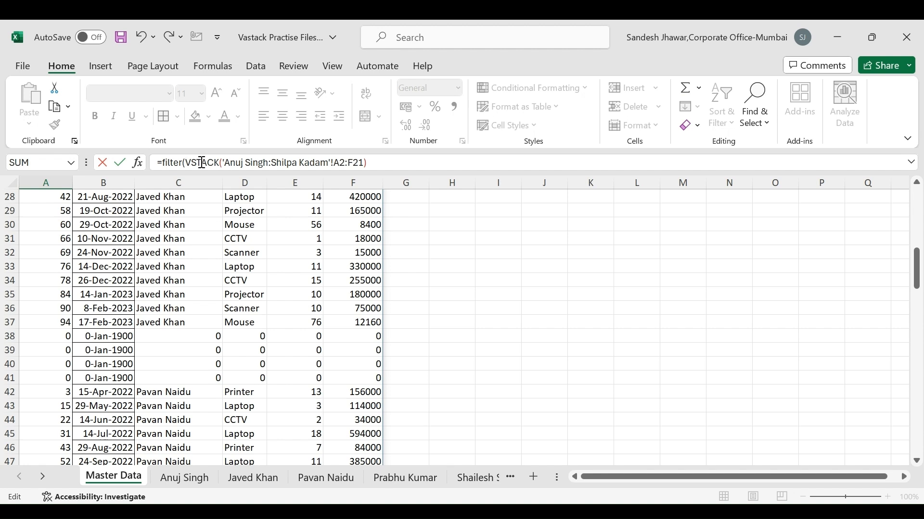
Step: Copy the complete VSTACK expression and add the copy after a comma as the FILTER function's second argument
click(397, 164)
drag(371, 163, 187, 162)
key(ctrl+c)
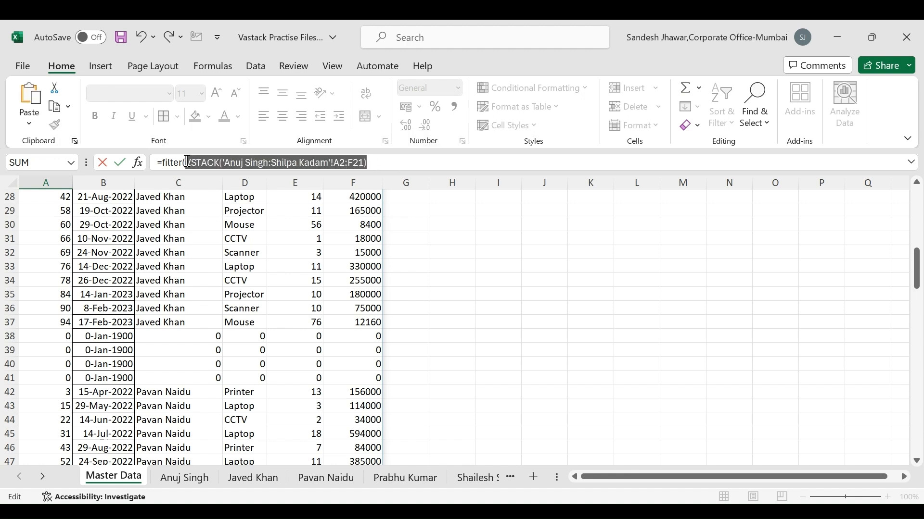
click(390, 159)
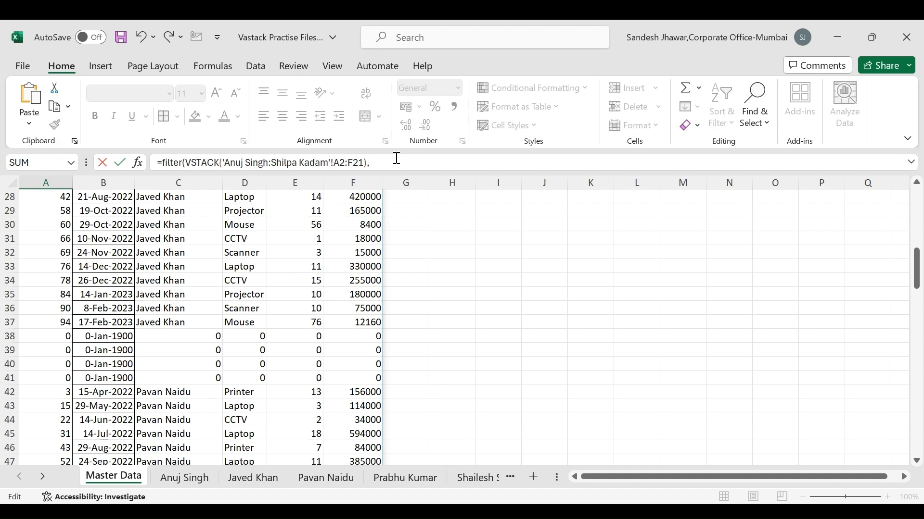
key(ctrl+v)
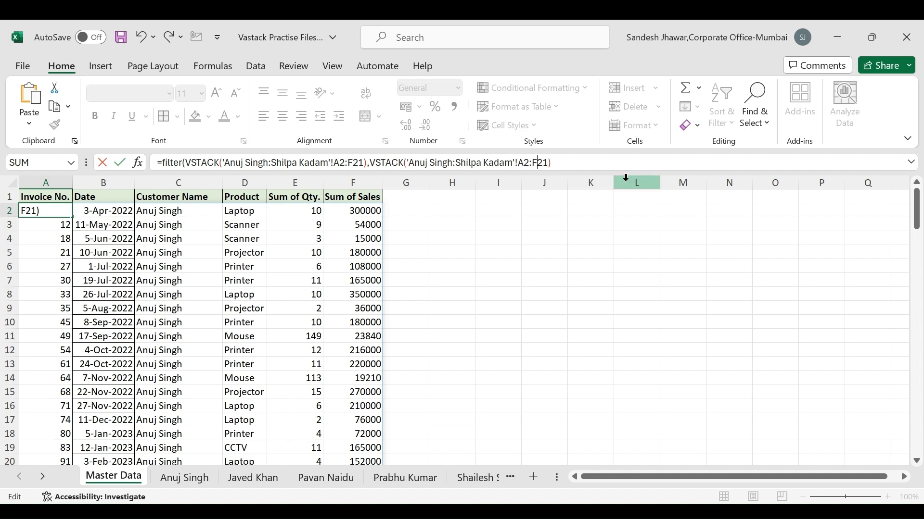
Step: Change the second VSTACK's range to A2:A21, append the condition <>"", then close and enter the FILTER formula
key(BackSpace)
text(a)
text(>""))
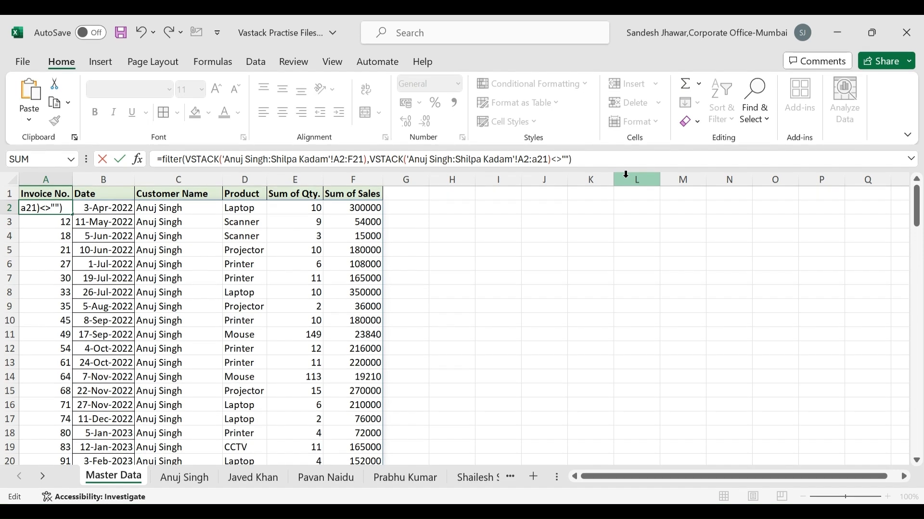
key(Return)
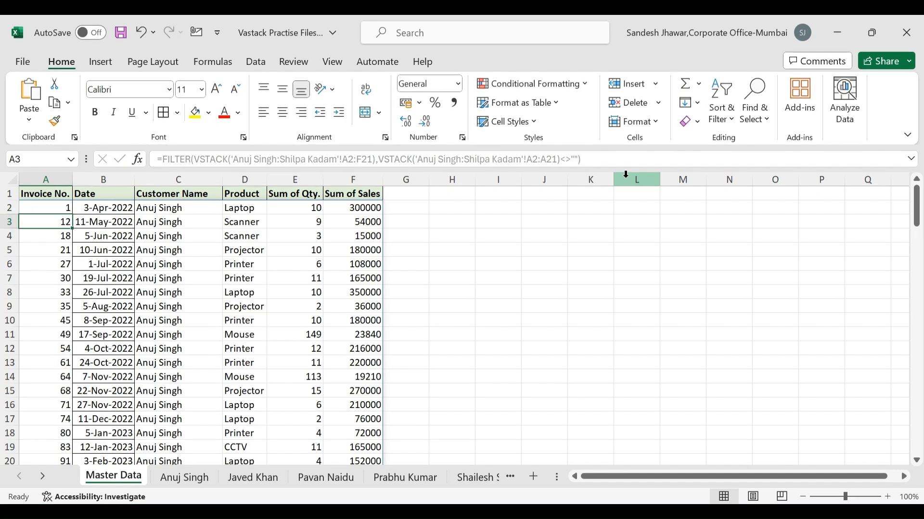
Step: Examine the filtered rows in Master Data from the first record to the last, including the transitions between customer blocks
key(Down)
key(Down)
key(Down)
key(Down)
key(Down)
key(Down)
key(Down)
key(Down)
key(Down)
key(Down)
key(Down)
key(Down)
key(Down)
key(Down)
key(Down)
key(Down)
key(Down)
key(Down)
key(Down)
key(Down)
key(Down)
key(Down)
key(Down)
key(Down)
key(Down)
key(Down)
key(Down)
key(Down)
key(Down)
key(Down)
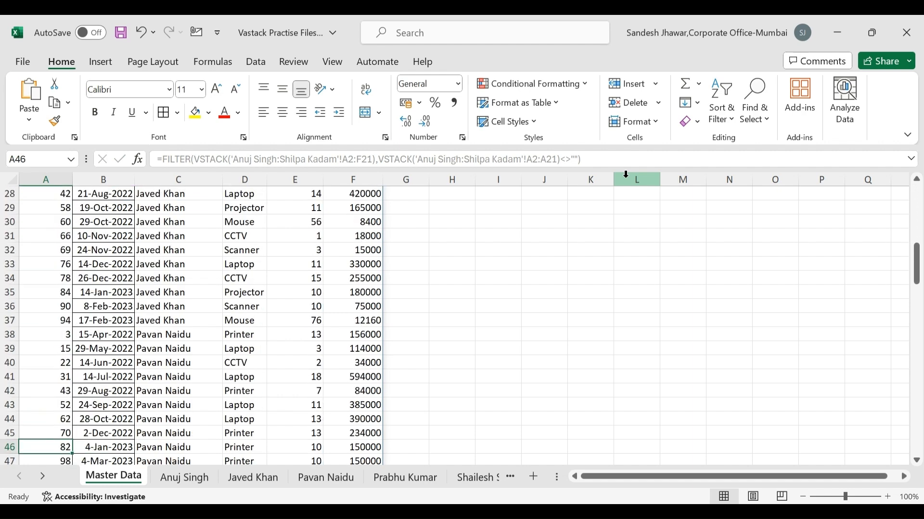
key(Down)
key(Down)
key(Down)
key(Down)
key(Down)
key(Down)
key(Down)
key(Down)
key(Down)
key(Down)
key(Down)
key(Down)
key(Down)
key(Down)
key(Down)
key(Down)
key(Down)
key(Down)
key(Down)
key(Down)
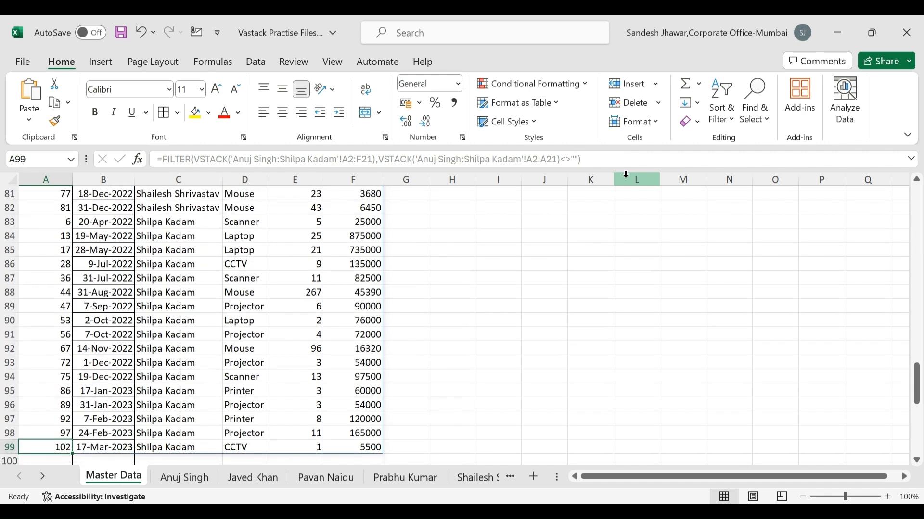
key(ctrl+Home)
key(Down)
key(Down)
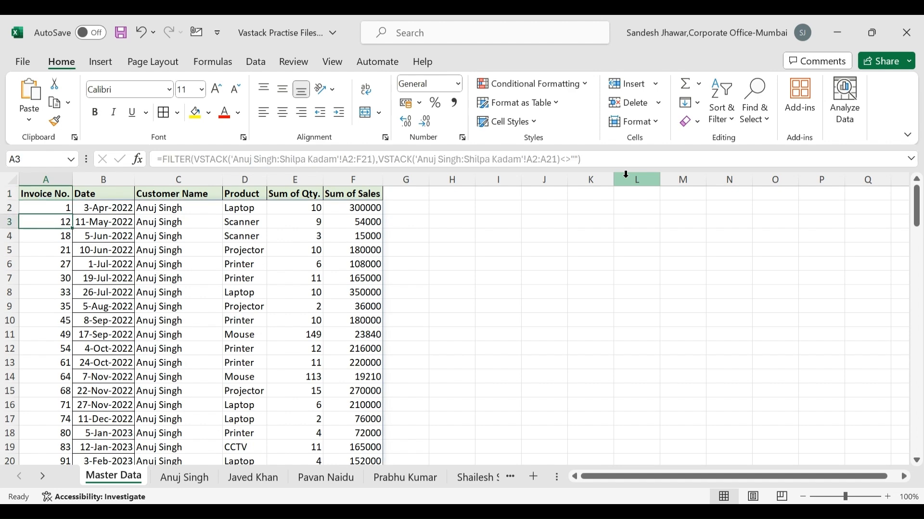
key(ctrl+Down)
key(Up)
key(Up)
key(ctrl+Home)
key(Down)
key(Down)
key(Down)
key(Down)
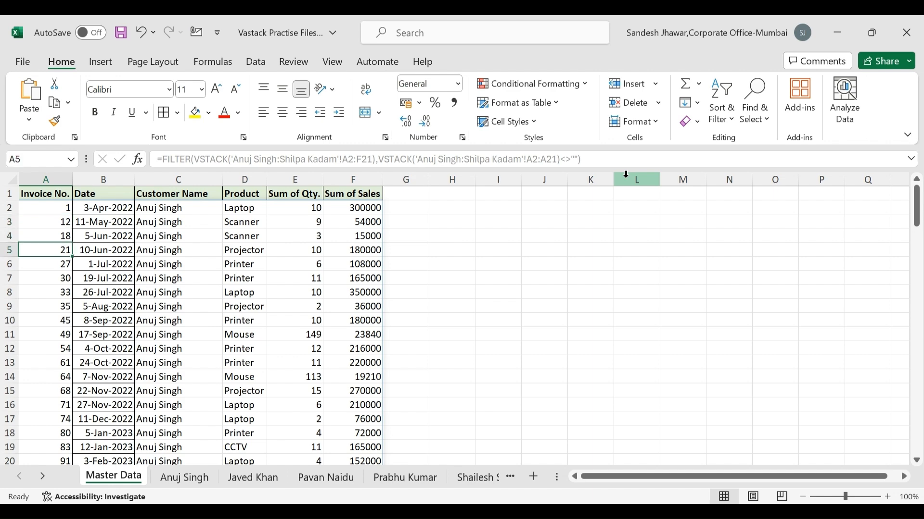
key(ctrl+Down)
key(Down)
key(ctrl+Home)
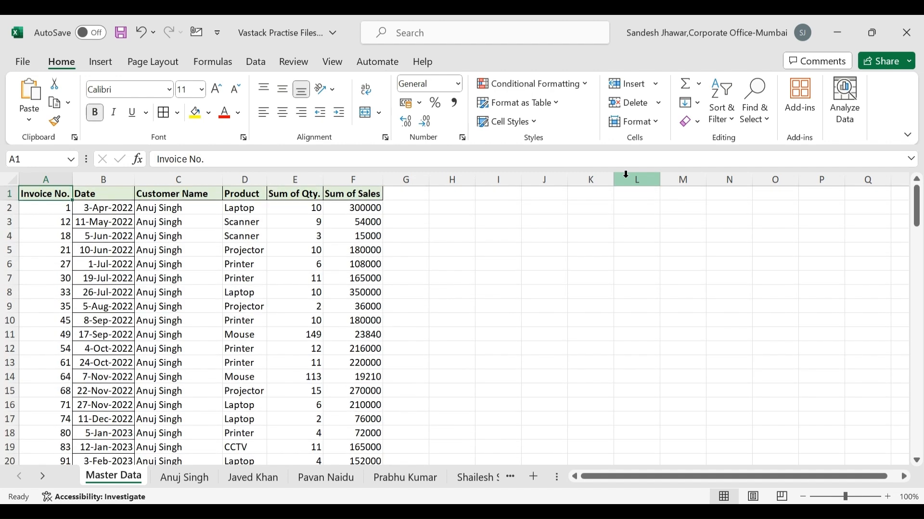
Step: Select the invoice numbers from A2 to the last filled row of Master Data to check their count
key(Down)
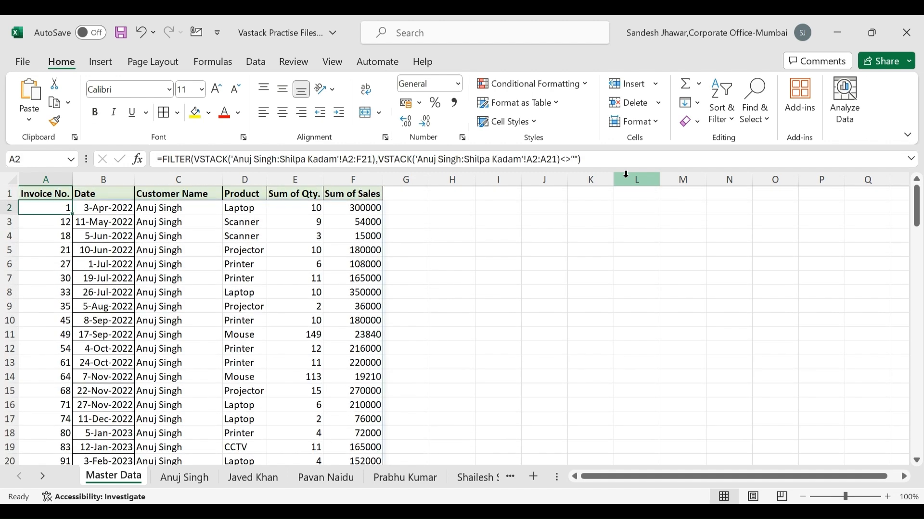
key(ctrl+shift+Down)
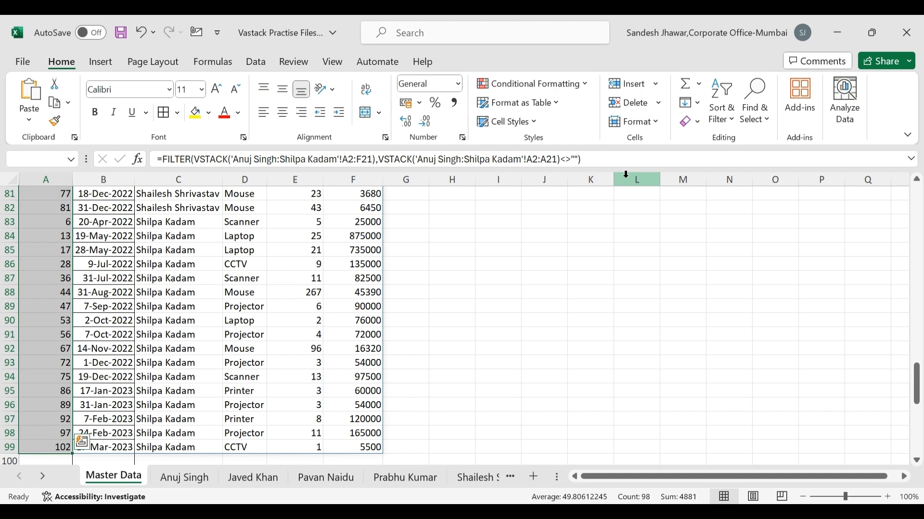
key(ctrl+Home)
key(Down)
key(Down)
key(Down)
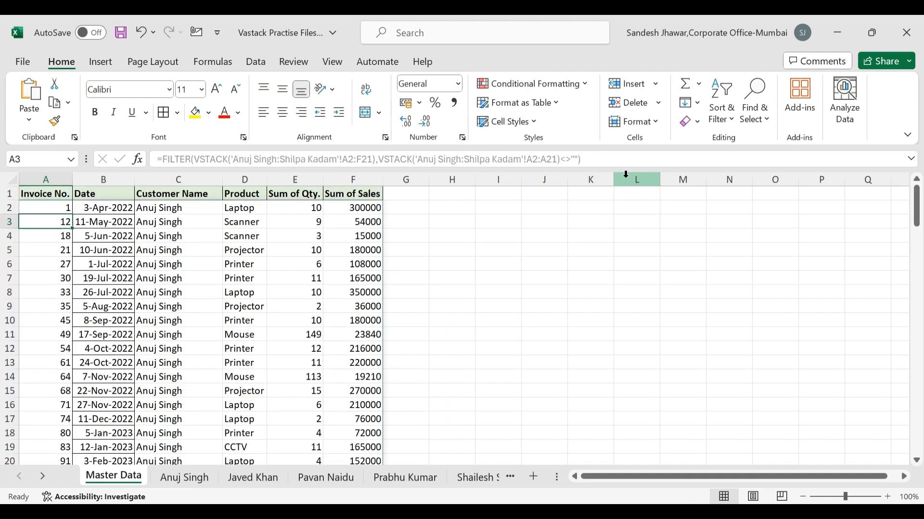
Step: Review the Master Data records from the last filled row upward to row 50
key(ctrl+Down)
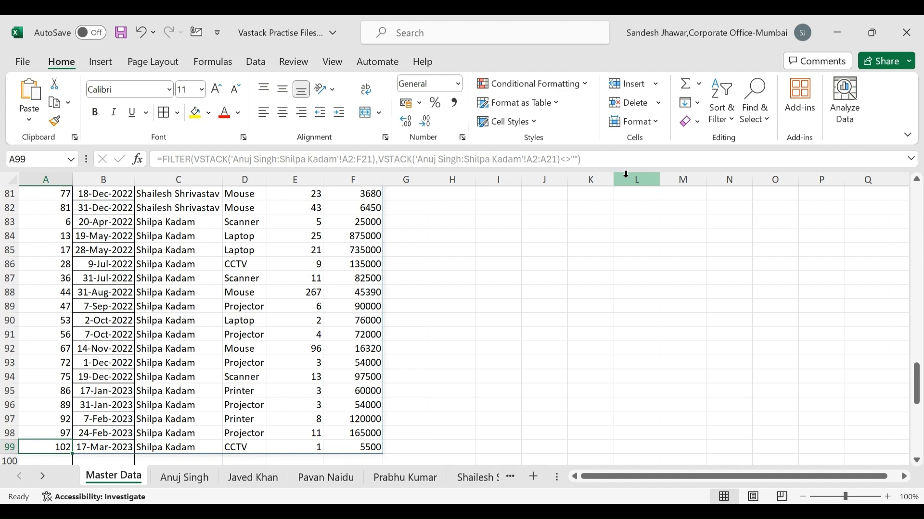
key(Up)
key(Up)
key(Up)
key(Up)
key(Up)
key(Up)
key(Up)
key(Up)
key(Up)
key(Up)
key(Up)
key(Up)
key(Up)
key(Up)
key(Up)
key(Up)
key(Up)
key(Up)
key(Up)
key(Up)
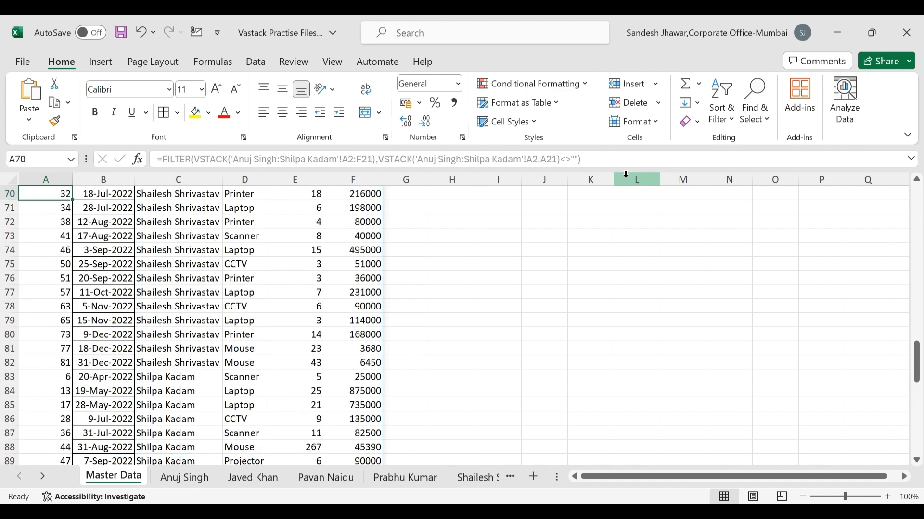
key(Up)
key(Up)
key(Up)
key(Up)
key(Up)
key(Down)
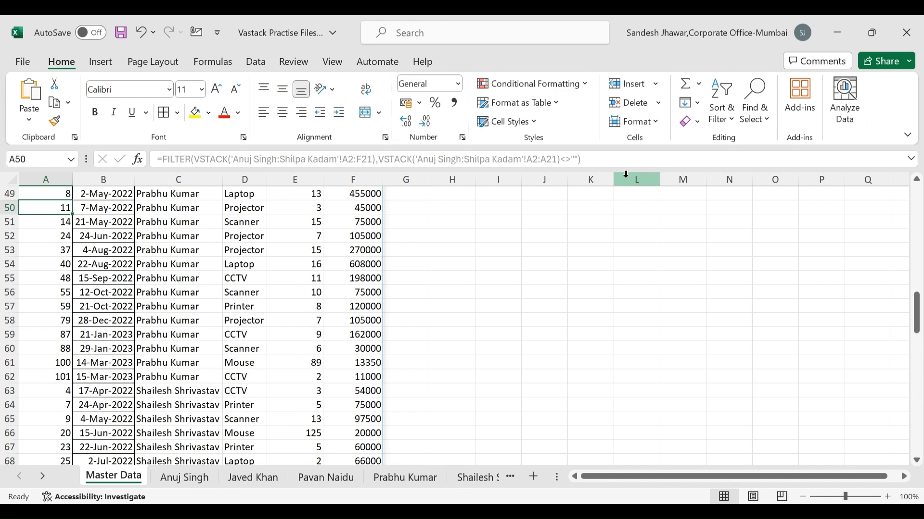
Step: Check the last data row on each of the first five customer sheets, then return to Master Data
click(185, 477)
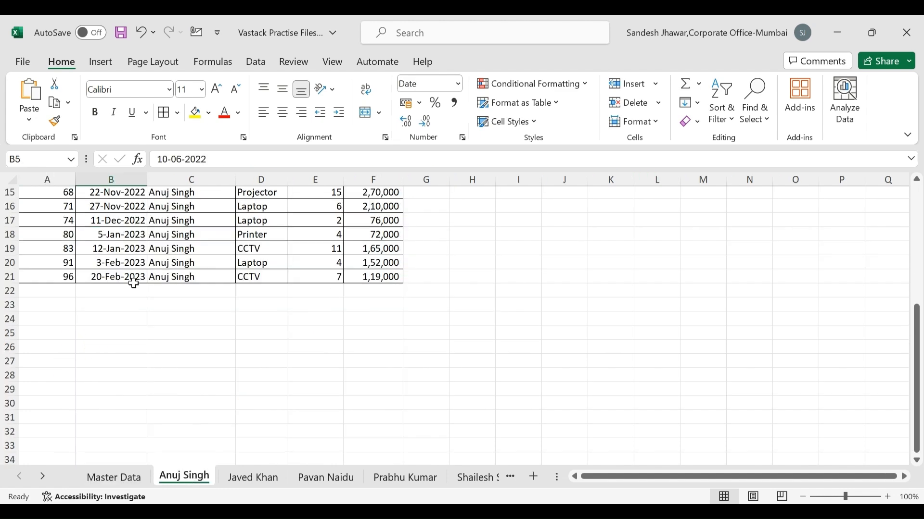
click(63, 278)
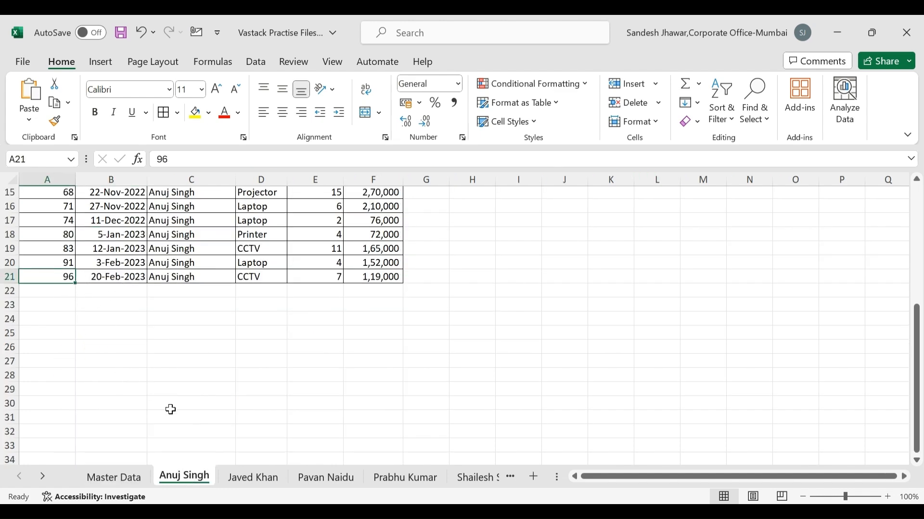
click(242, 478)
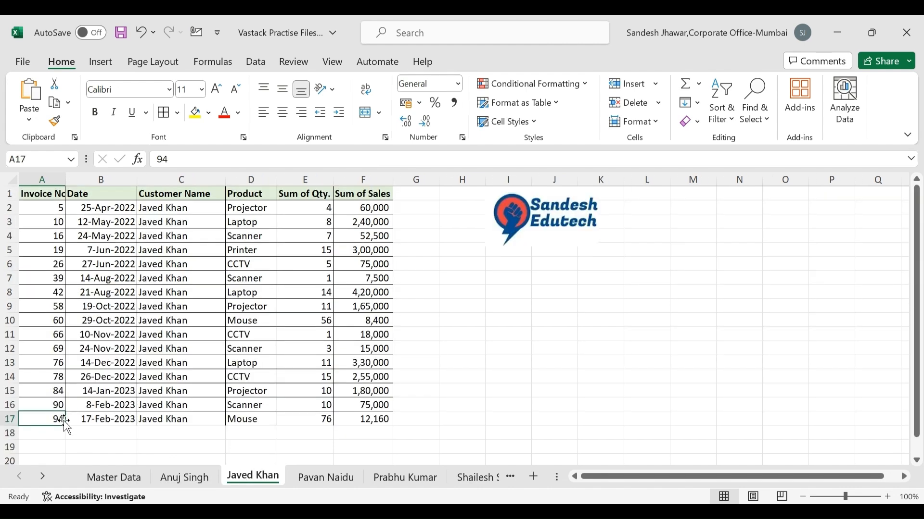
click(320, 478)
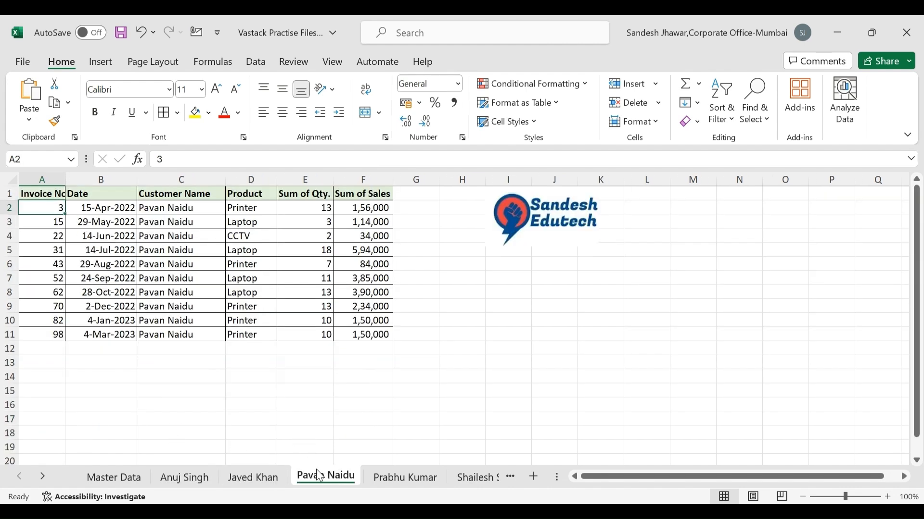
click(408, 479)
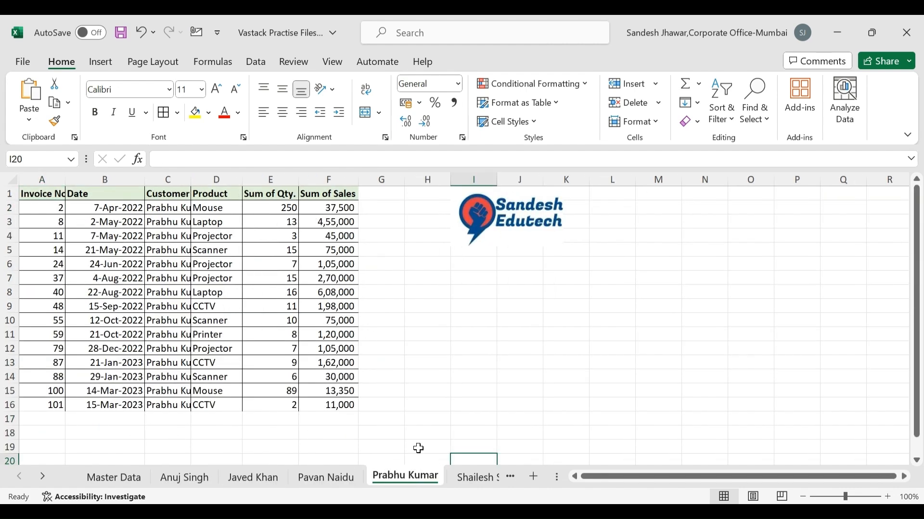
click(478, 481)
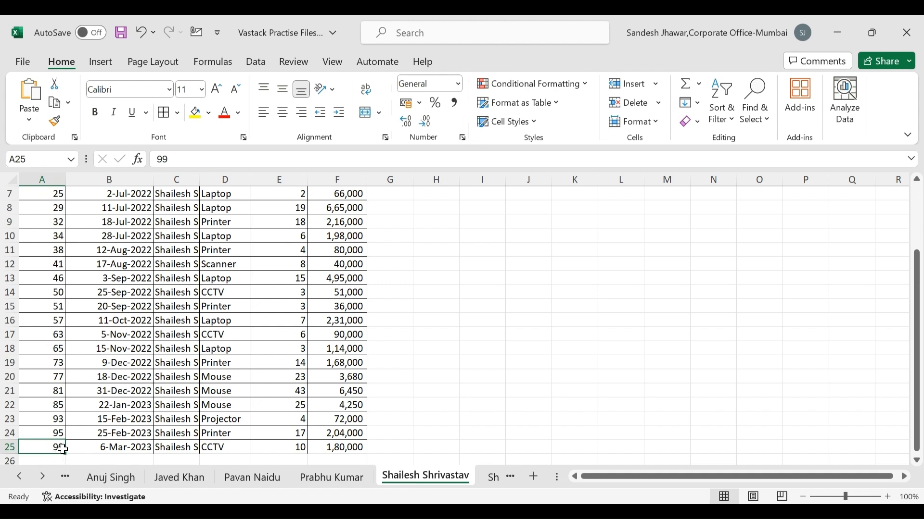
click(20, 477)
click(105, 483)
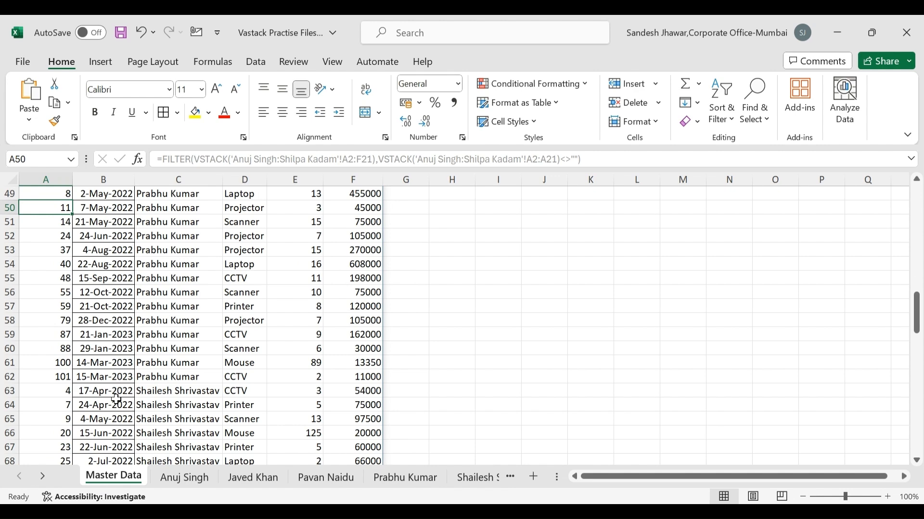
Step: Compare the end of the fifth customer's block in Master Data, row 82, with rows 21 to 25 of that customer's sheet
scroll(99, 371, up, 4)
scroll(114, 346, down, 8)
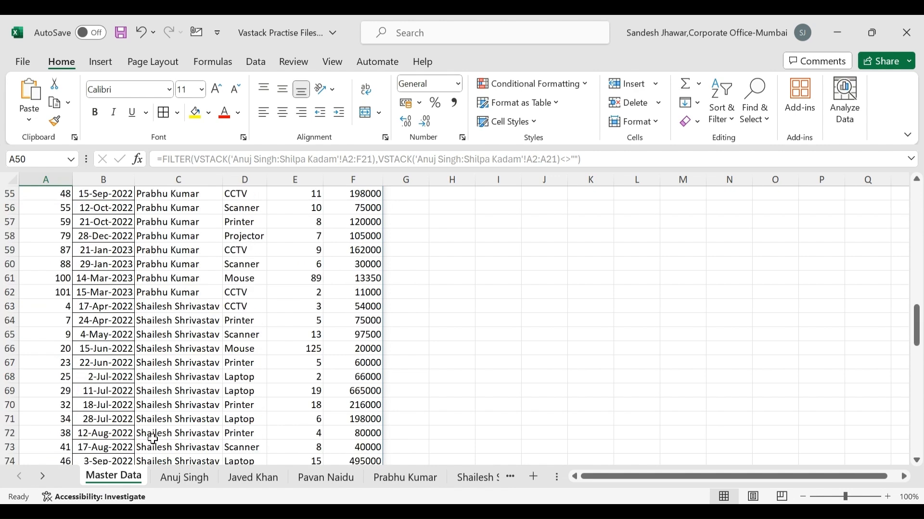
scroll(193, 378, down, 3)
click(179, 363)
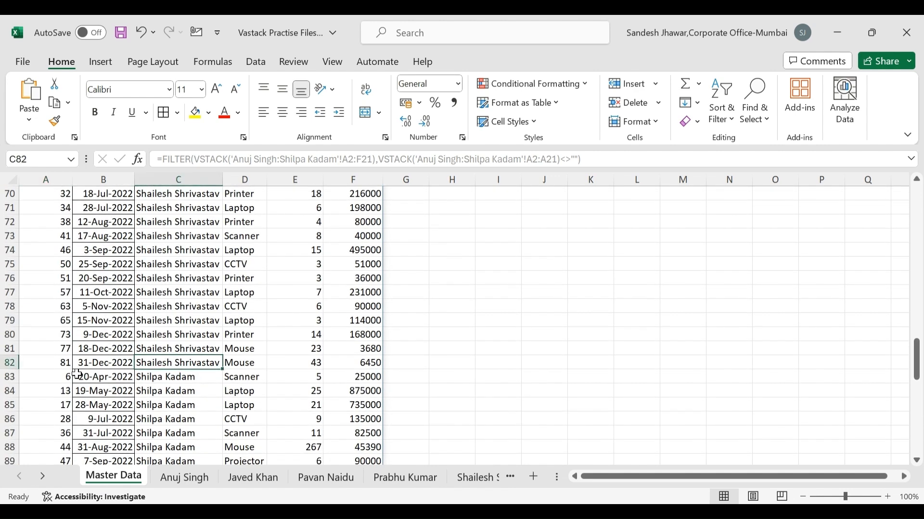
click(59, 362)
click(468, 481)
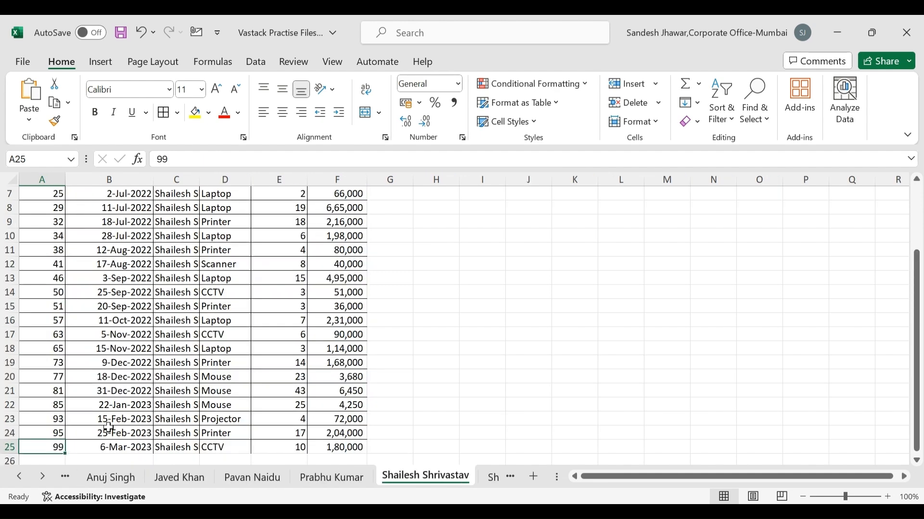
scroll(101, 433, down, 1)
click(47, 348)
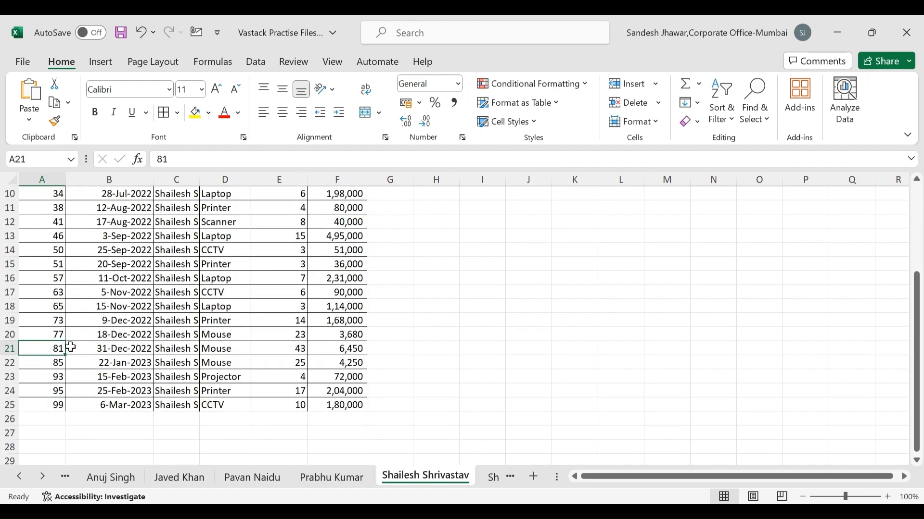
click(56, 404)
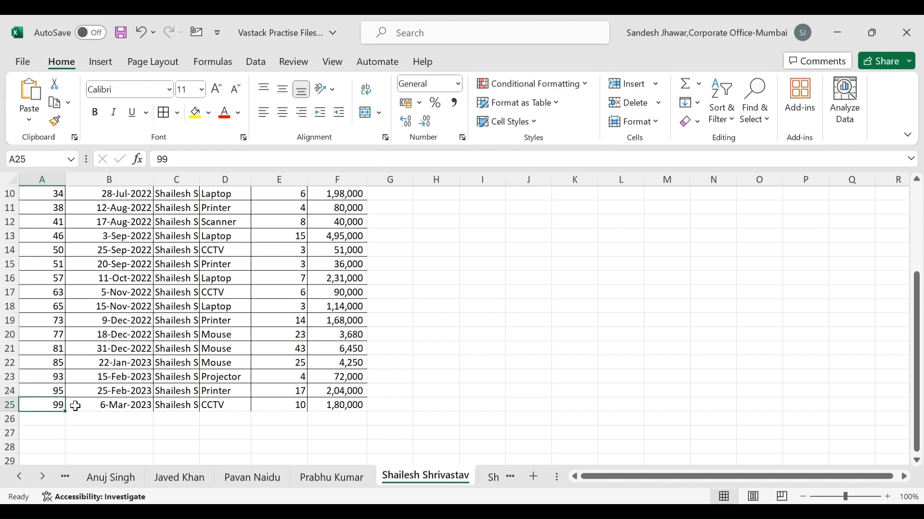
click(20, 476)
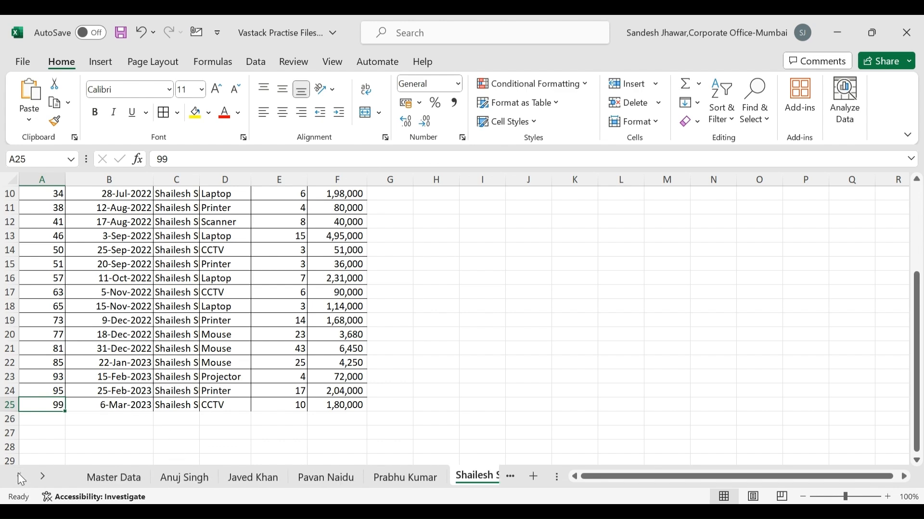
Step: In the Master Data formula in A2, extend both VSTACK ranges to row 25, as A2:F25 and A2:A25
click(102, 481)
scroll(171, 221, up, 20)
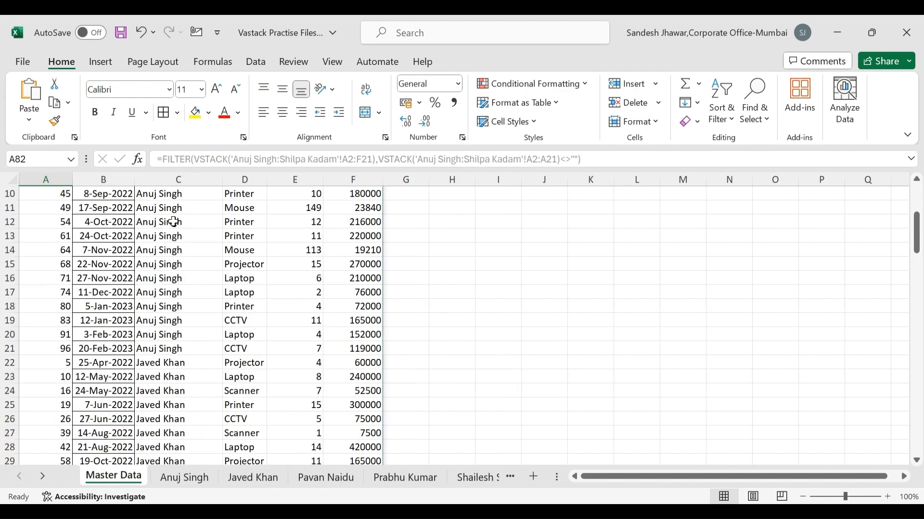
click(56, 212)
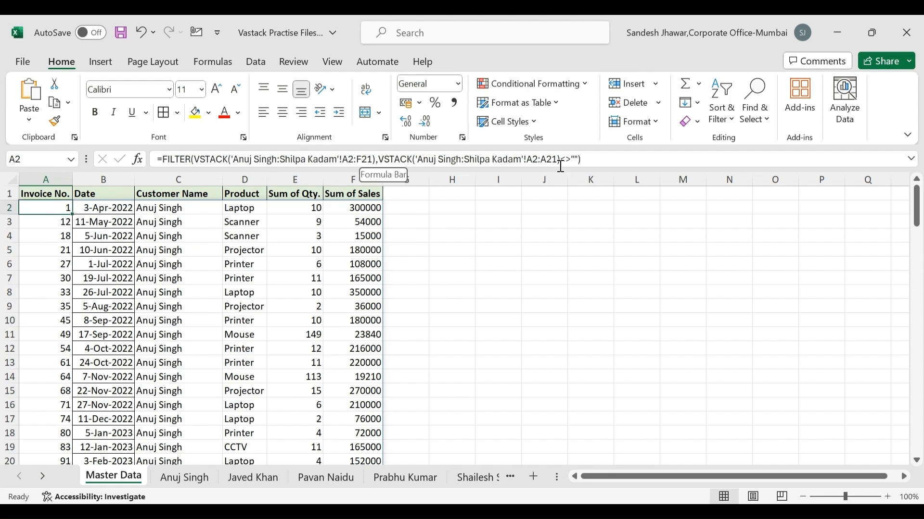
click(371, 160)
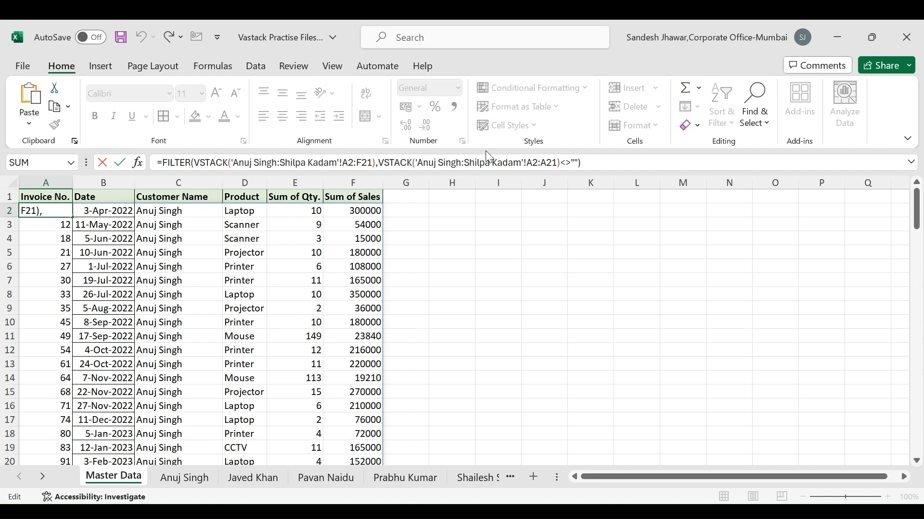
key(BackSpace)
text(5)
click(587, 166)
key(Delete)
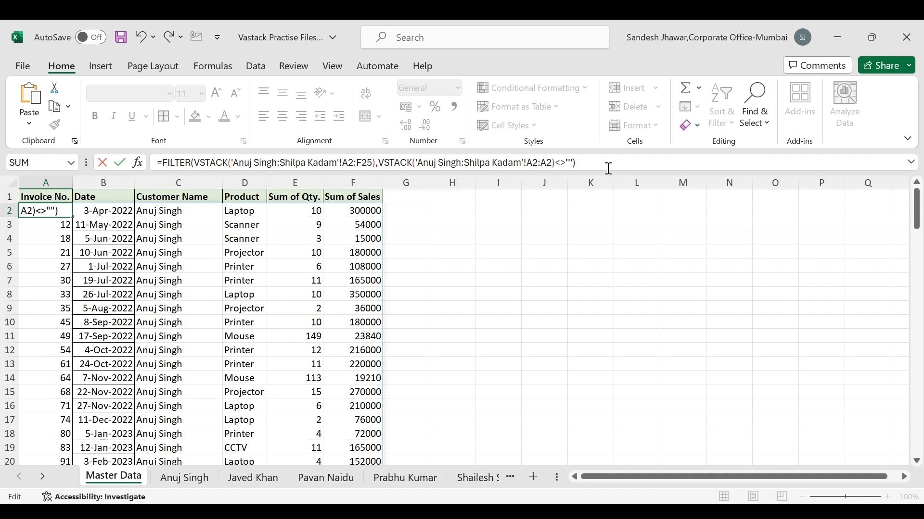
text(5)
key(Return)
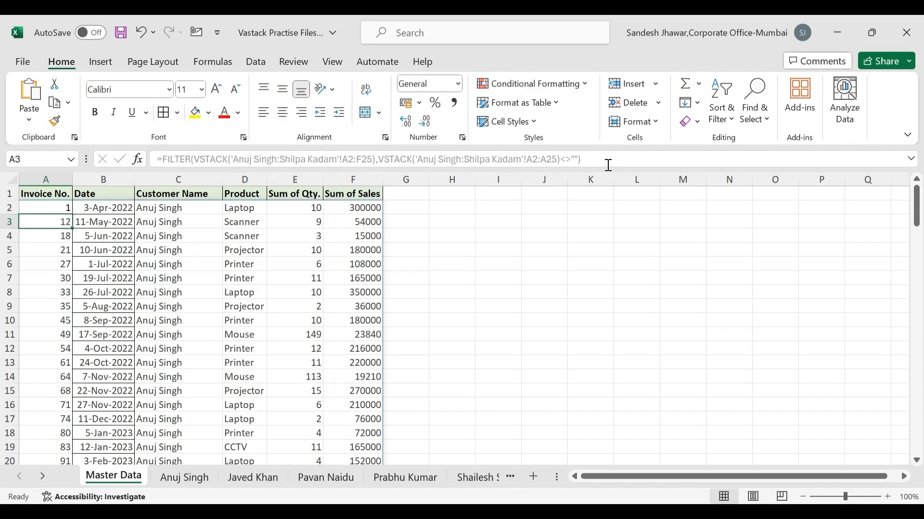
Step: Review Master Data from the last filled row upward to check the end of the fifth customer's block in row 86
key(ctrl+Down)
key(Up)
key(Up)
key(Up)
key(Up)
key(Up)
key(Up)
key(Up)
key(Up)
key(Up)
key(Up)
key(Up)
key(Up)
key(Up)
key(Up)
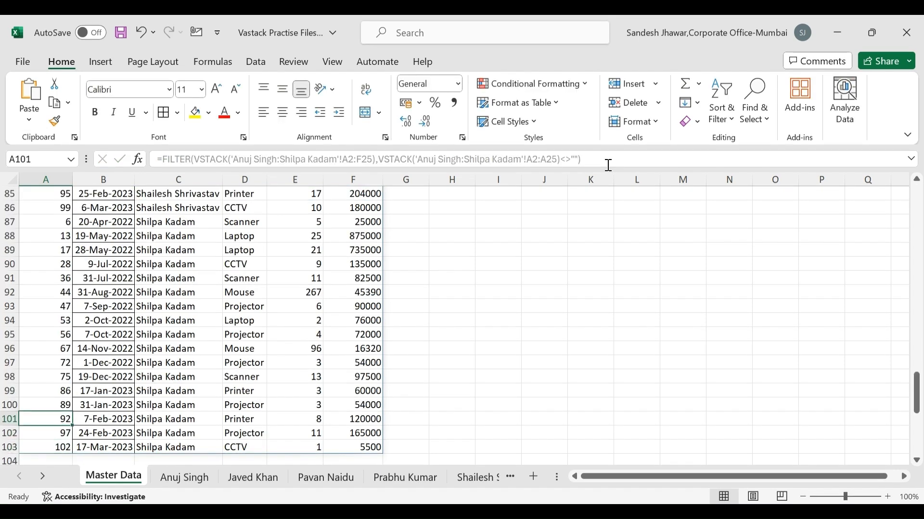
key(Up)
key(Up)
key(Up)
key(Up)
key(Up)
key(Up)
key(Up)
key(Down)
key(Down)
key(Down)
key(Down)
key(Right)
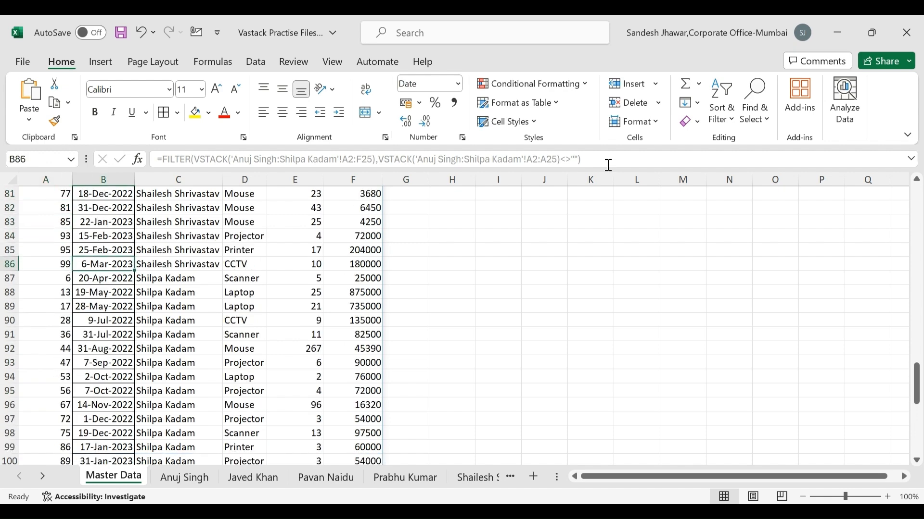
key(Right)
key(Left)
key(Left)
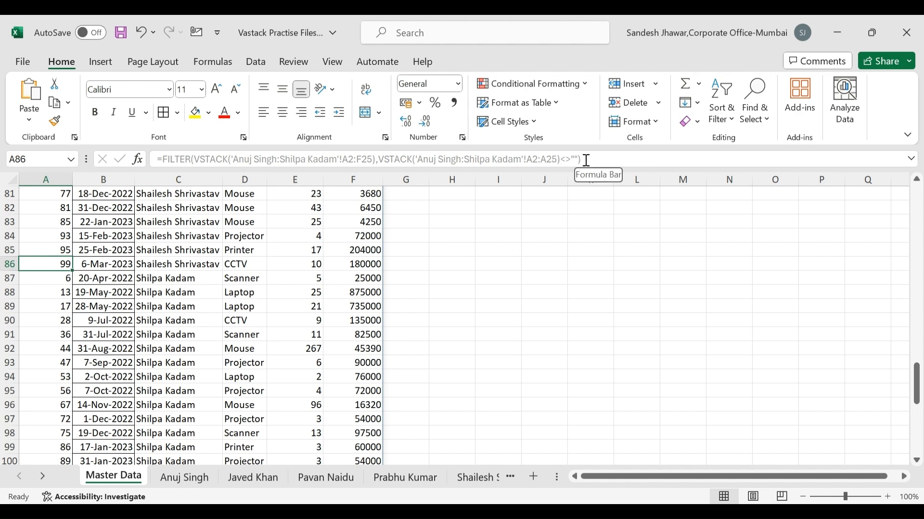
Step: Select the invoice numbers from A2 to A103 of Master Data to compare their count with the last invoice number
scroll(120, 272, down, 4)
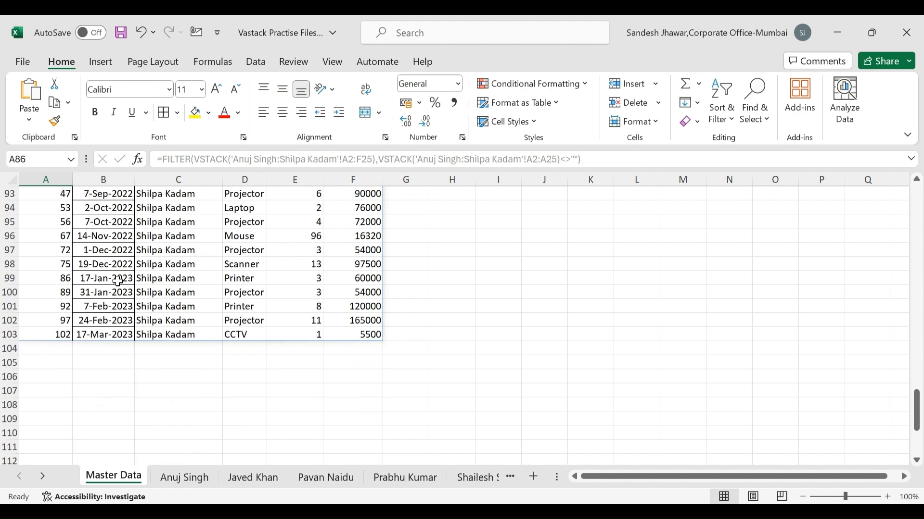
scroll(119, 280, up, 7)
scroll(64, 198, up, 14)
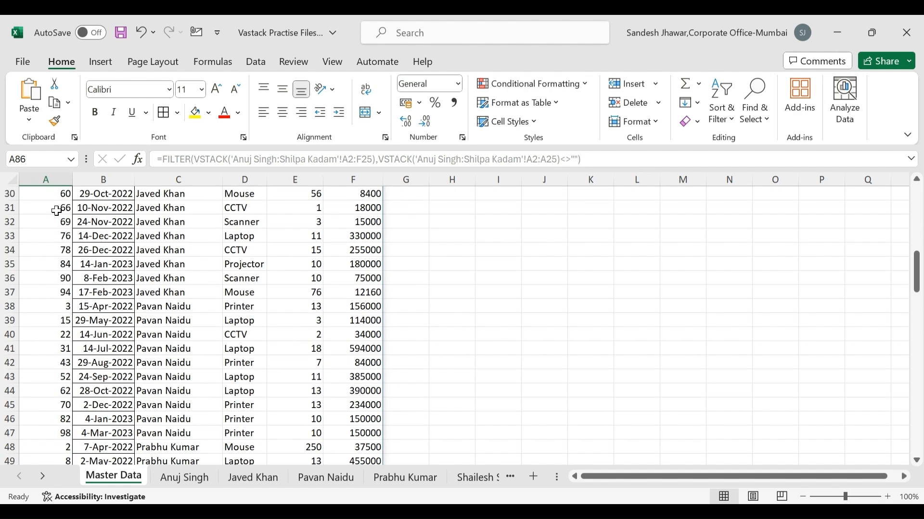
click(59, 209)
key(ctrl+Up)
key(Down)
key(ctrl+shift+Down)
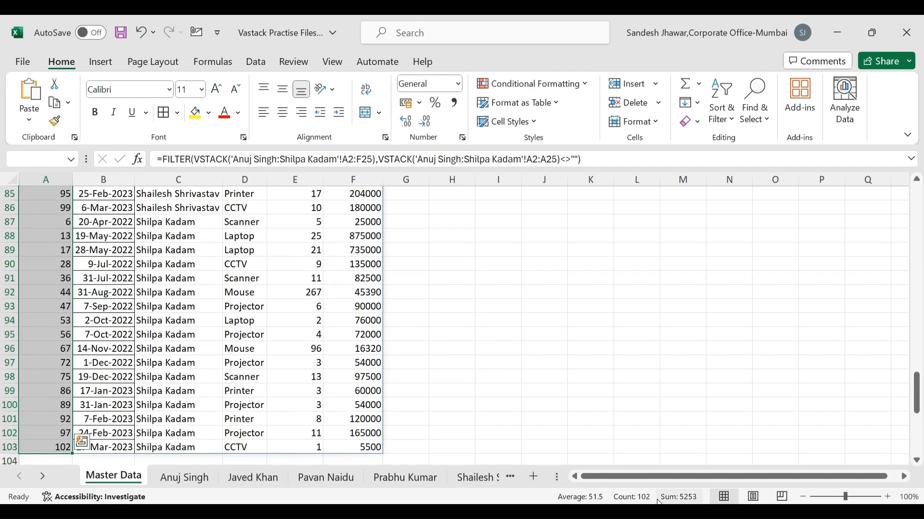
scroll(66, 423, down, 1)
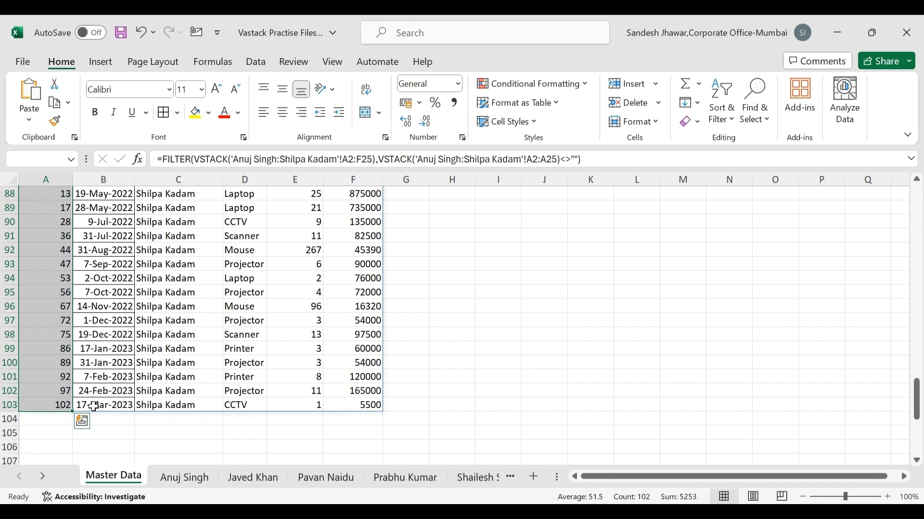
scroll(208, 378, down, 1)
scroll(258, 375, down, 2)
Step: Extend both VSTACK ranges in the A2 formula to row 1000, as A2:F1000 and A2:A1000
scroll(258, 376, up, 12)
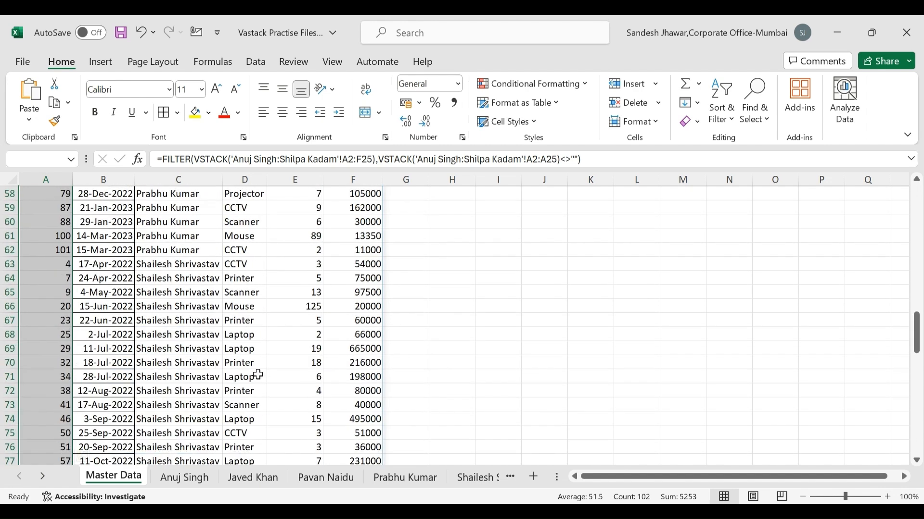
scroll(257, 376, up, 19)
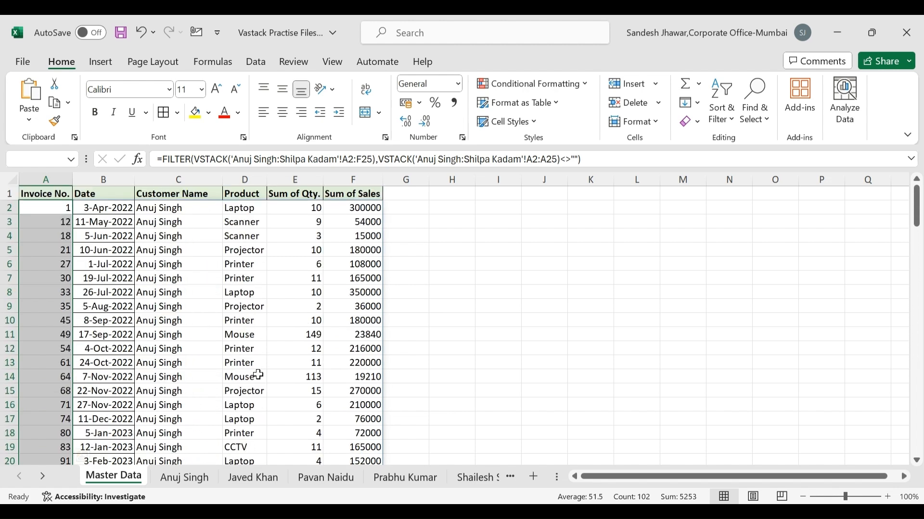
click(371, 159)
text())
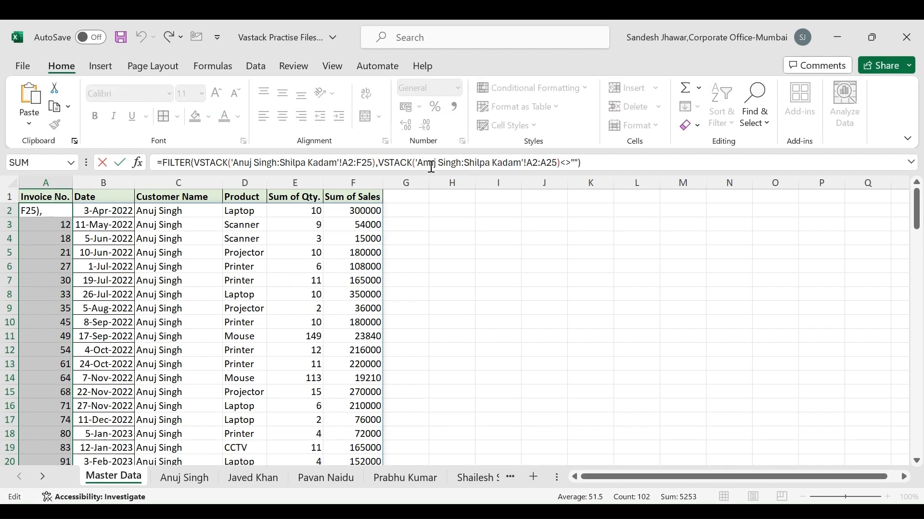
key(BackSpace)
key(BackSpace)
text(1000)
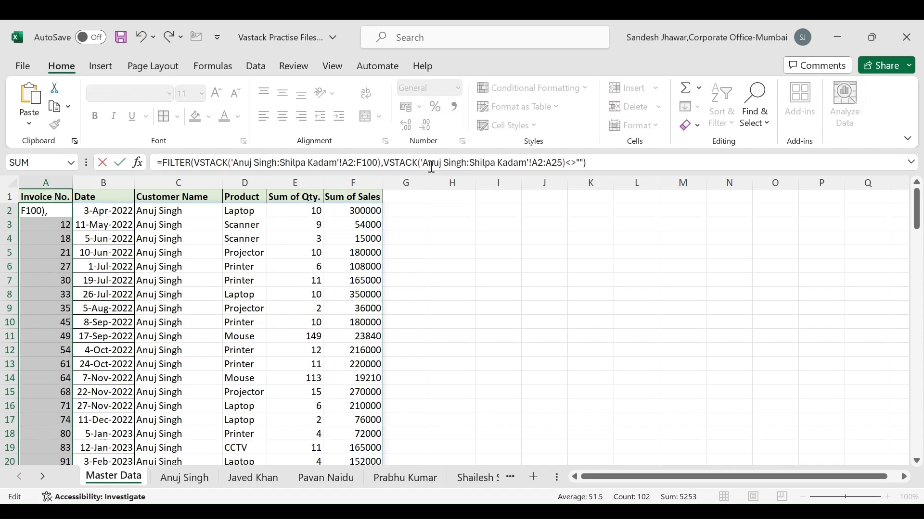
click(569, 163)
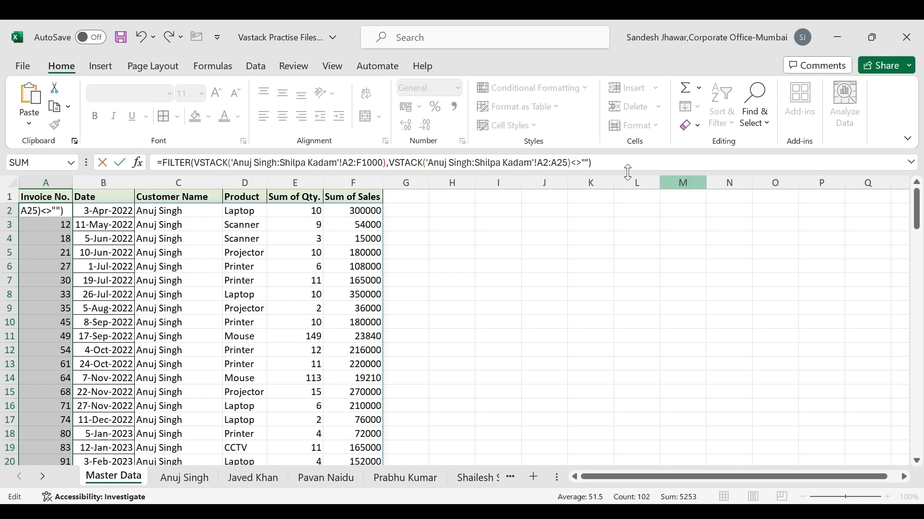
key(BackSpace)
key(BackSpace)
text(1000)
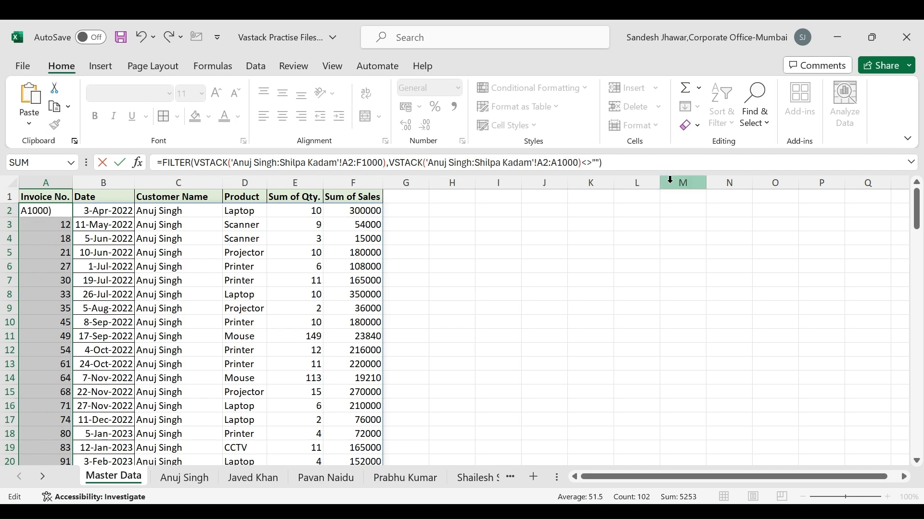
key(Return)
Step: Select the invoice number column down to its last filled row to recheck the record count with the row 1000 ranges
key(ctrl+Down)
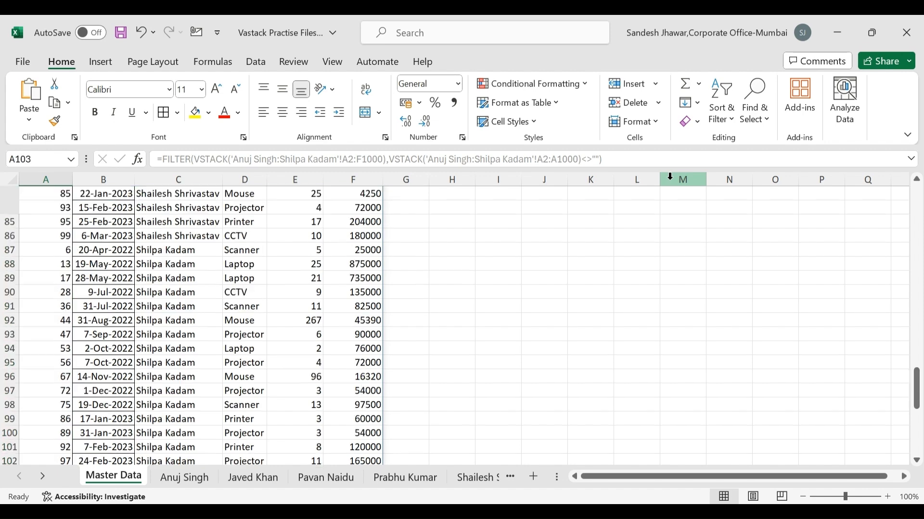
key(Up)
key(ctrl+Up)
key(ctrl+shift+Down)
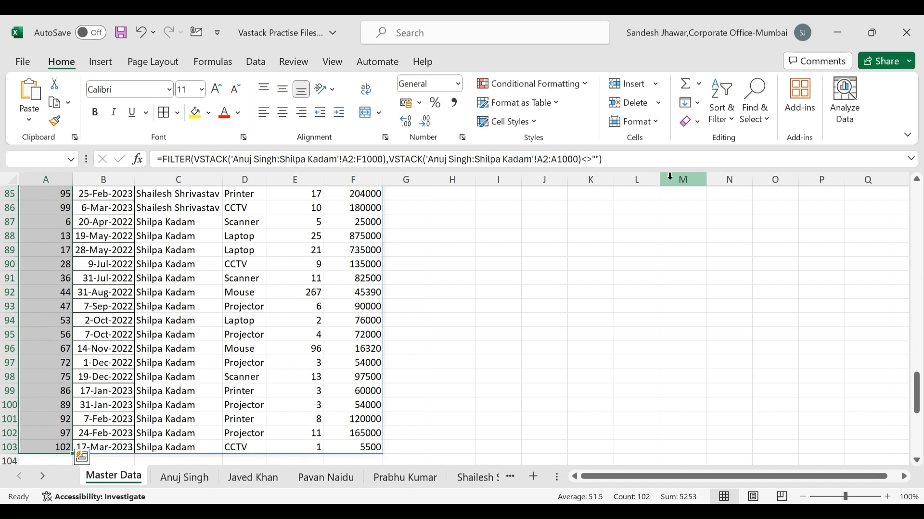
scroll(164, 292, up, 20)
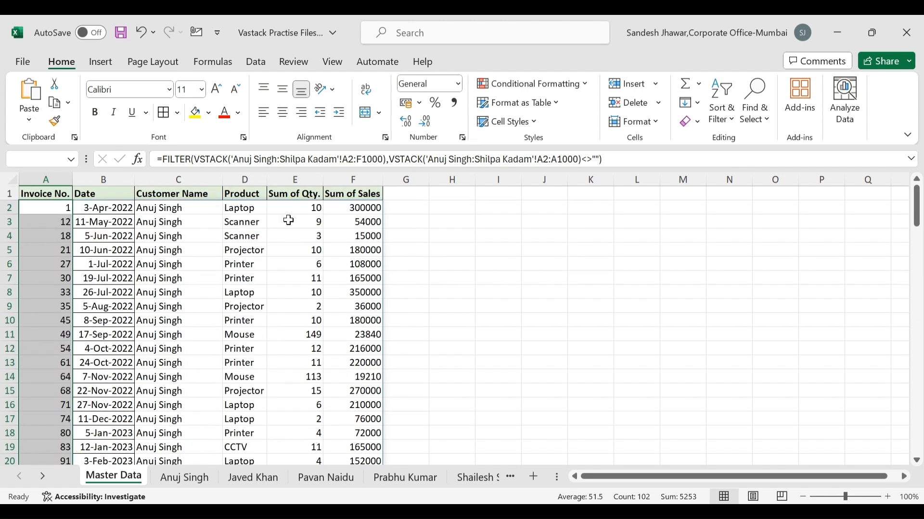
click(259, 209)
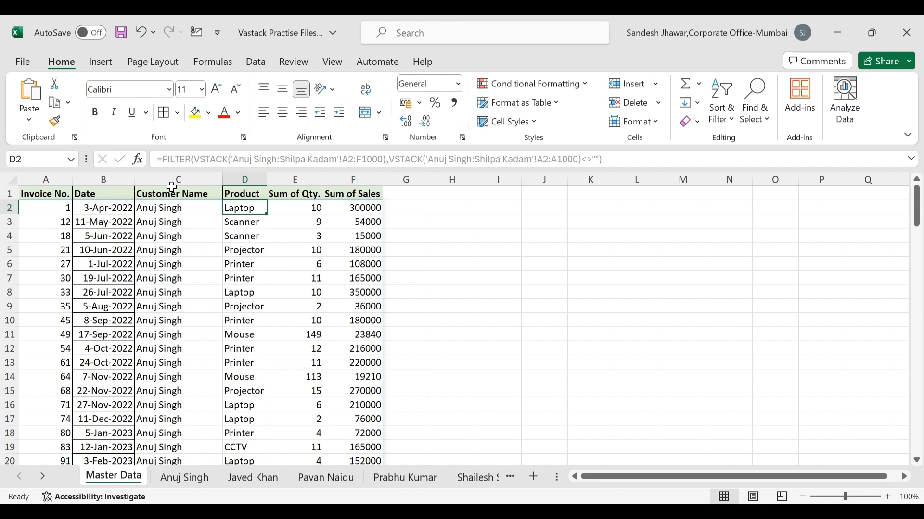
click(165, 160)
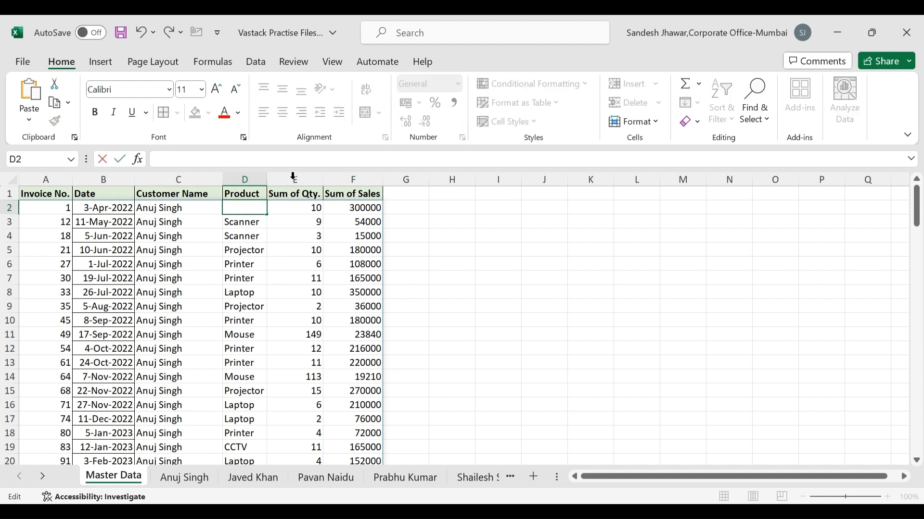
key(Escape)
Step: Wrap the FILTER formula in A2 in SORT with the arguments 4,1 to sort the records by product in ascending order
click(65, 210)
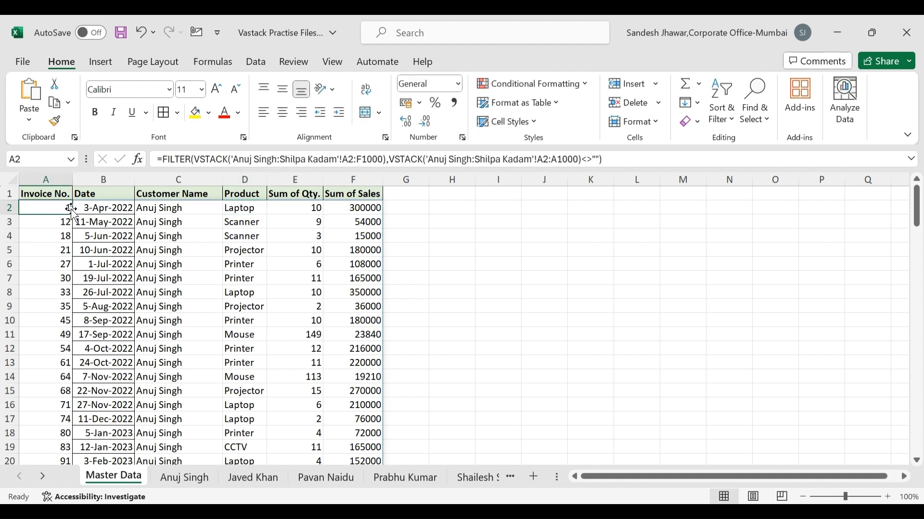
click(164, 159)
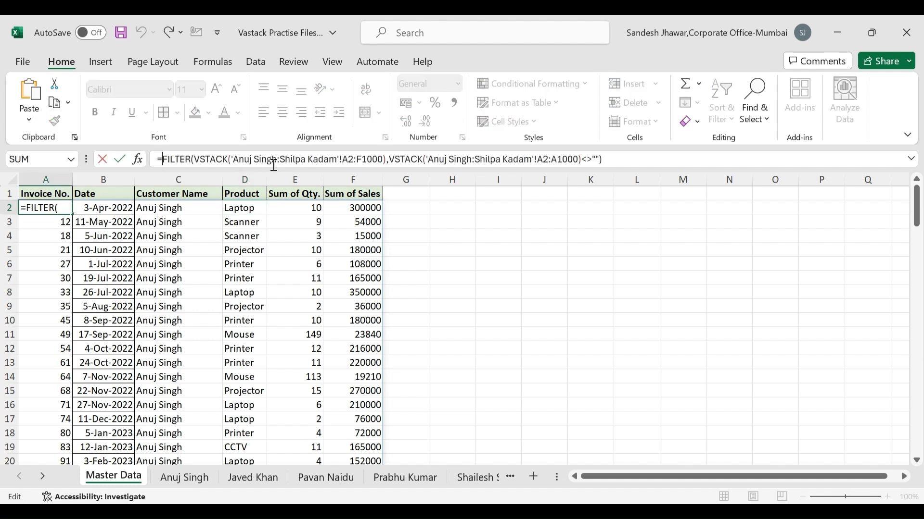
text(so)
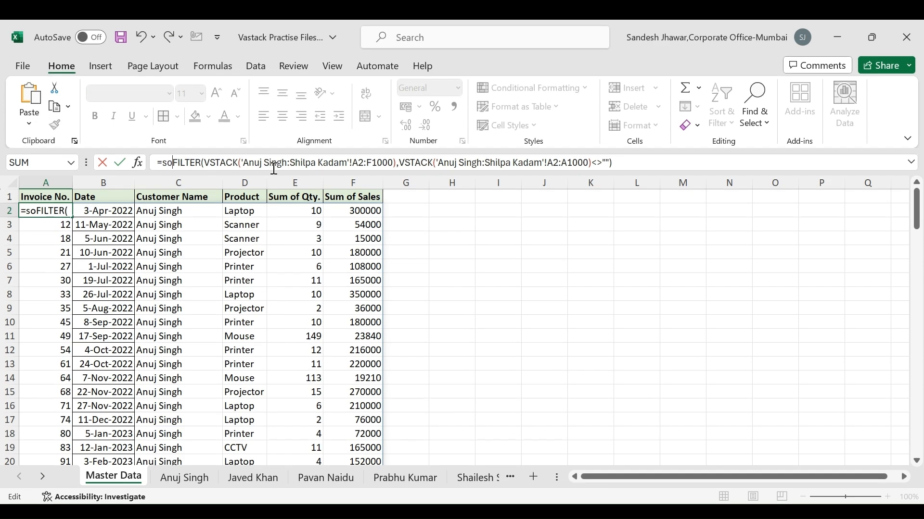
text(rt)
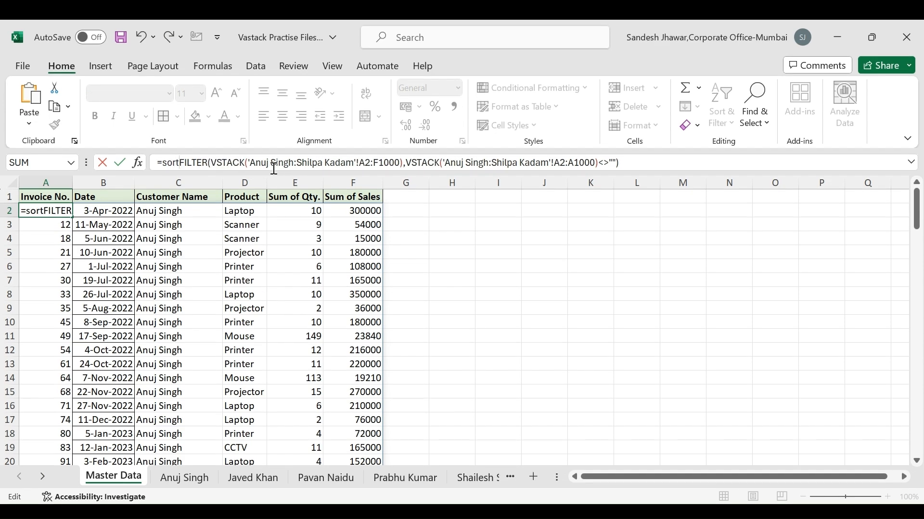
text(()
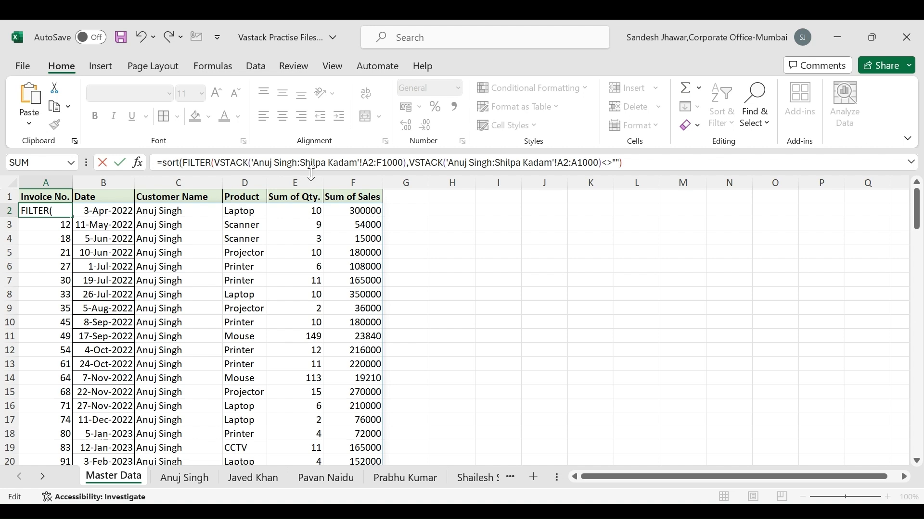
click(645, 162)
text())
key(Return)
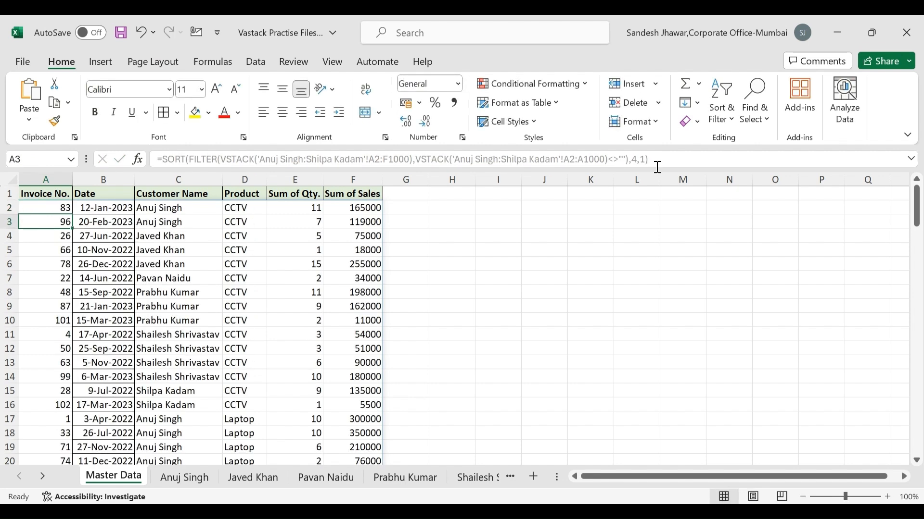
Step: Review the Product column of the sorted Master Data records down past row 35 to check the product grouping
click(250, 211)
scroll(266, 330, down, 4)
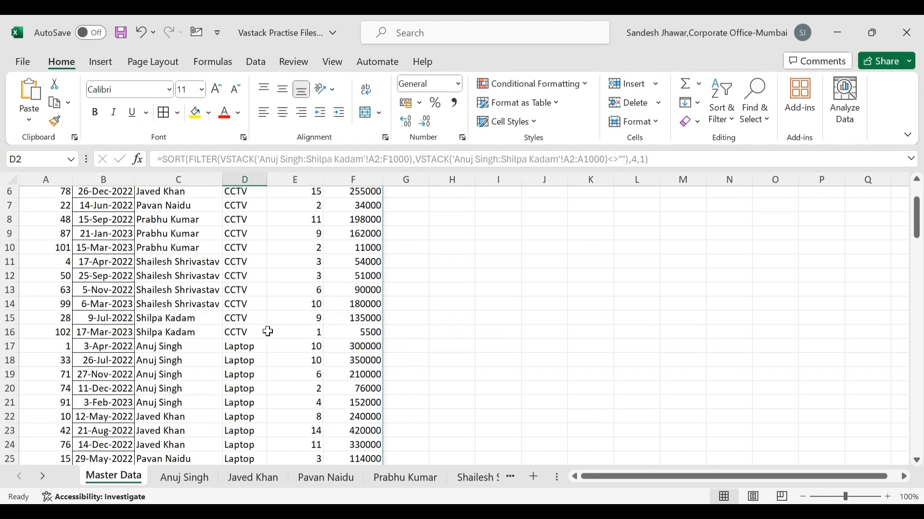
click(248, 250)
scroll(268, 262, down, 5)
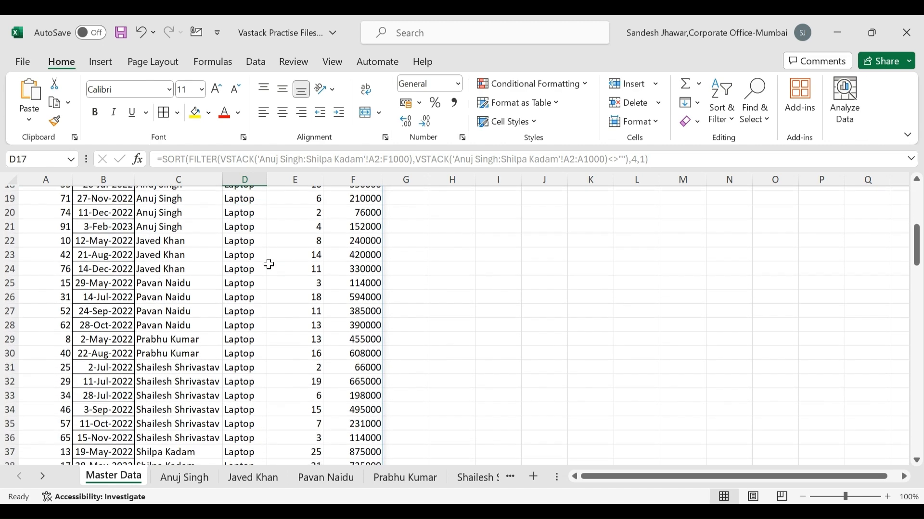
click(244, 296)
scroll(244, 303, down, 2)
scroll(235, 300, up, 11)
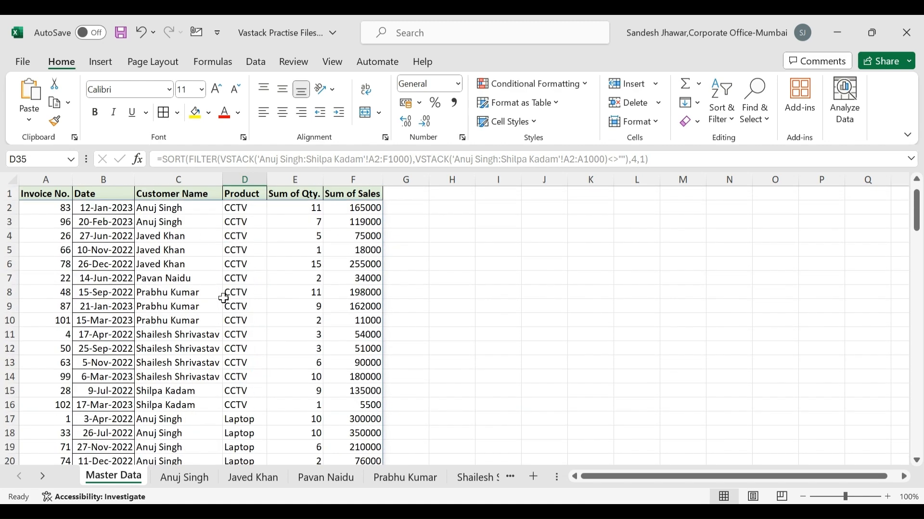
click(52, 221)
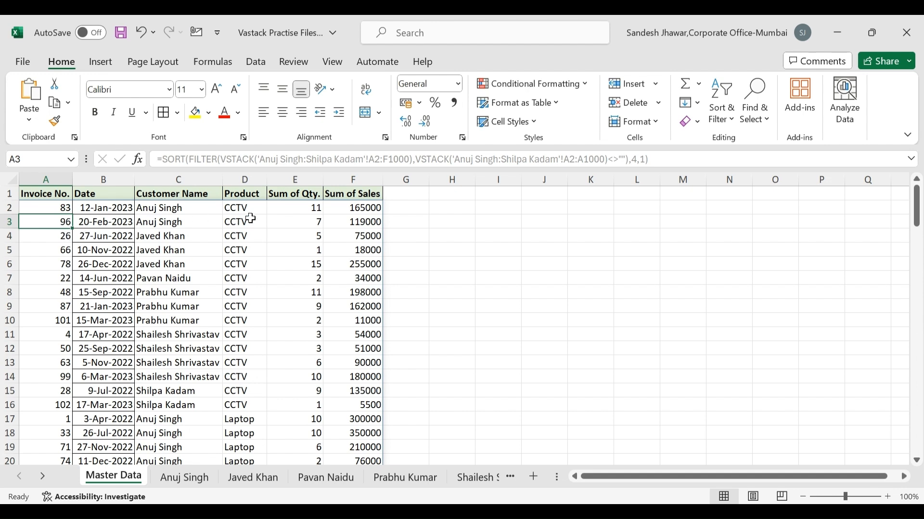
click(248, 221)
click(247, 208)
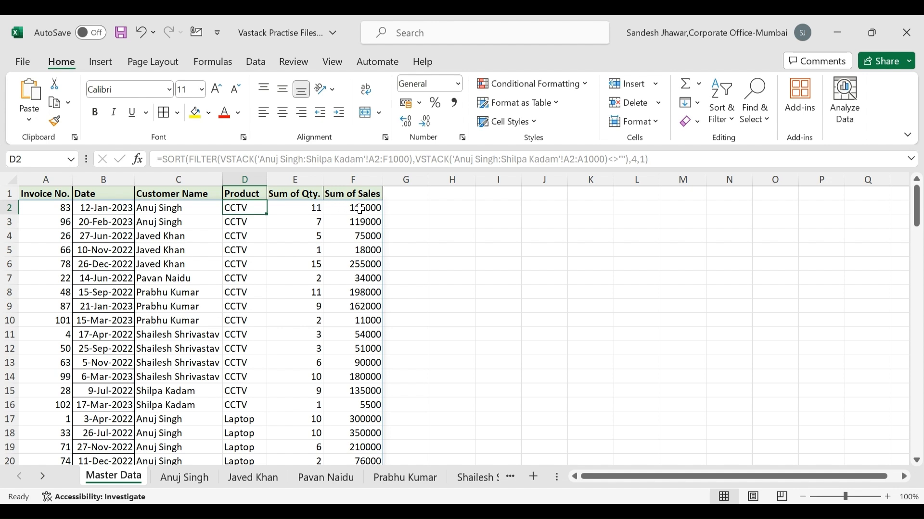
click(365, 261)
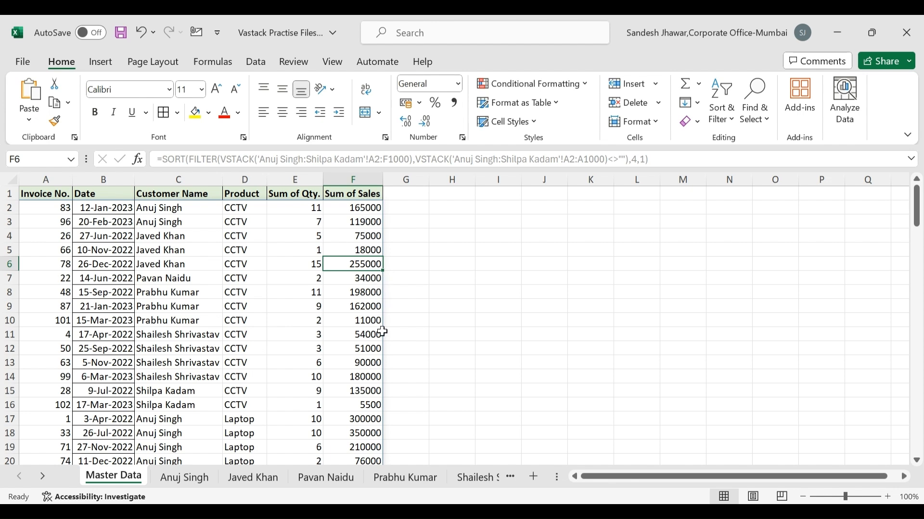
Step: In the A2 formula, replace the SORT arguments 4,1 with the sort column array {4,6} for Product and Sum of Sales
click(359, 298)
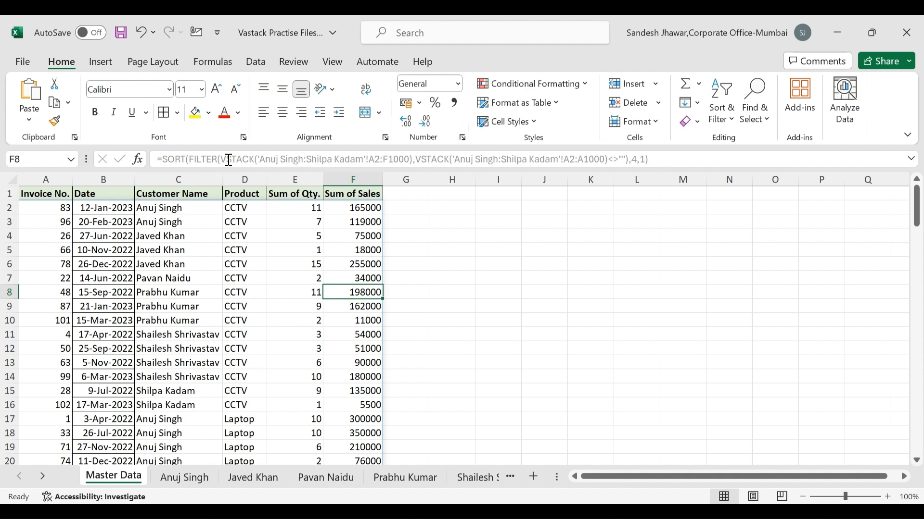
click(65, 212)
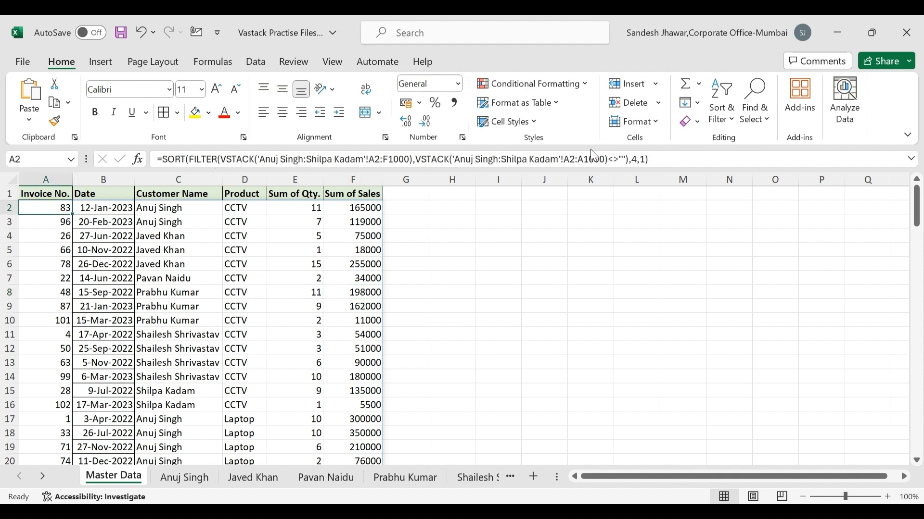
click(654, 159)
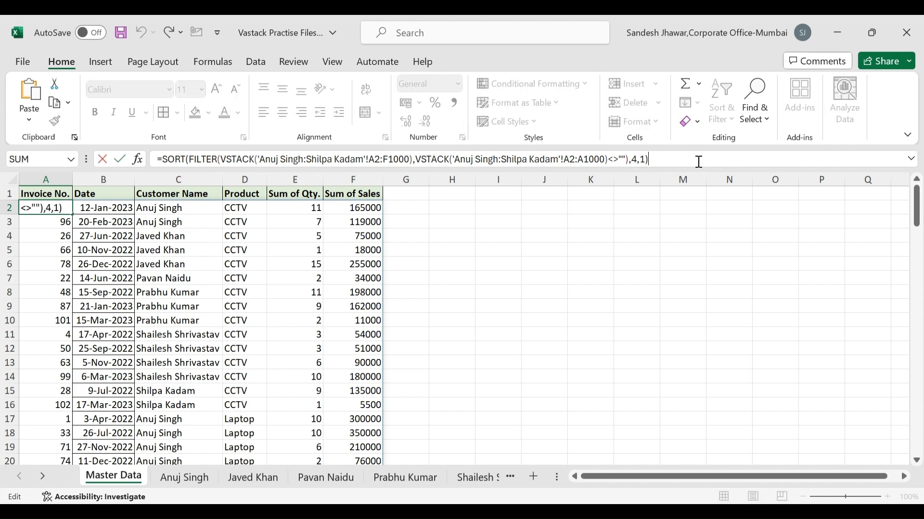
key(BackSpace)
key(BackSpace)
key(BackSpace)
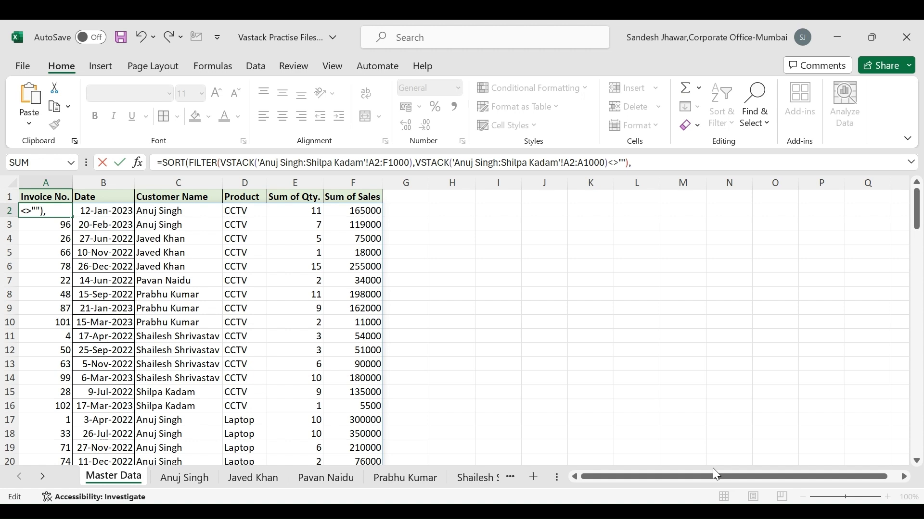
text({)
text(4,)
text(6)
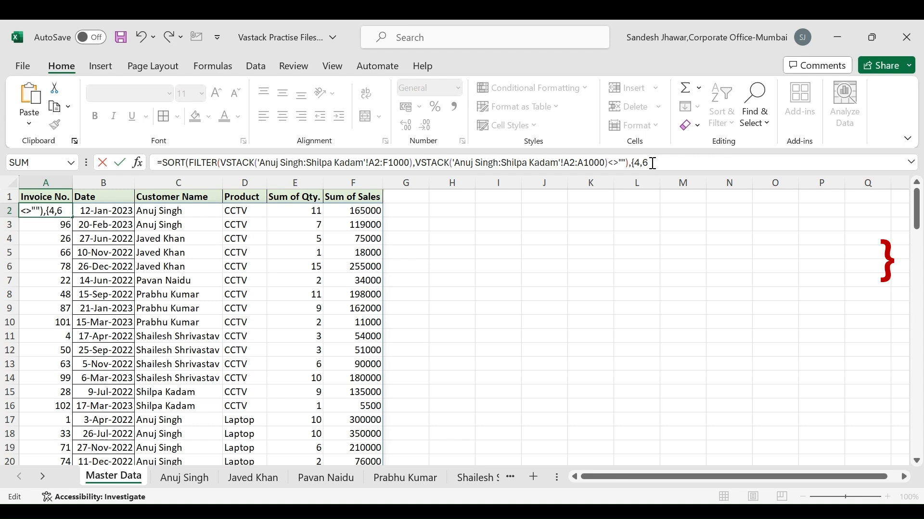
Step: Complete the SORT formula in A2 with the order array {1,-1}, so products sort ascending and sales descending
text(},{)
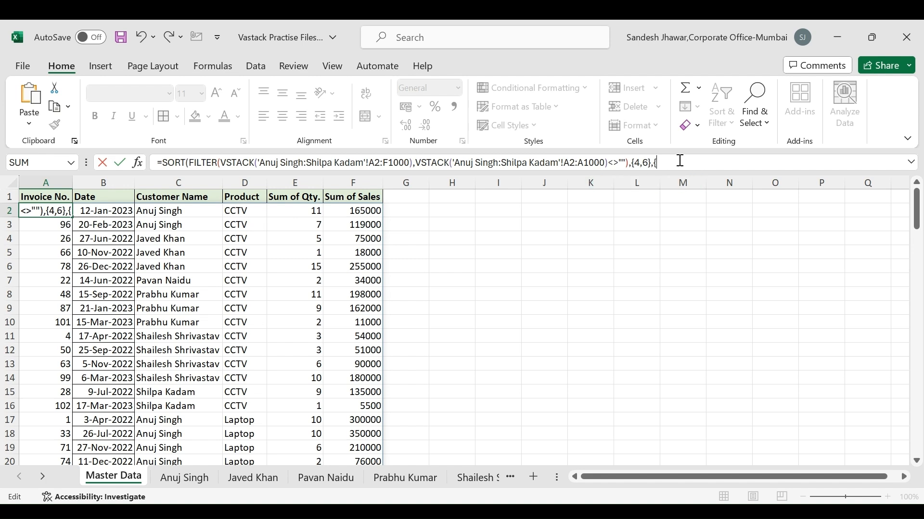
text(1)
text(,-1})
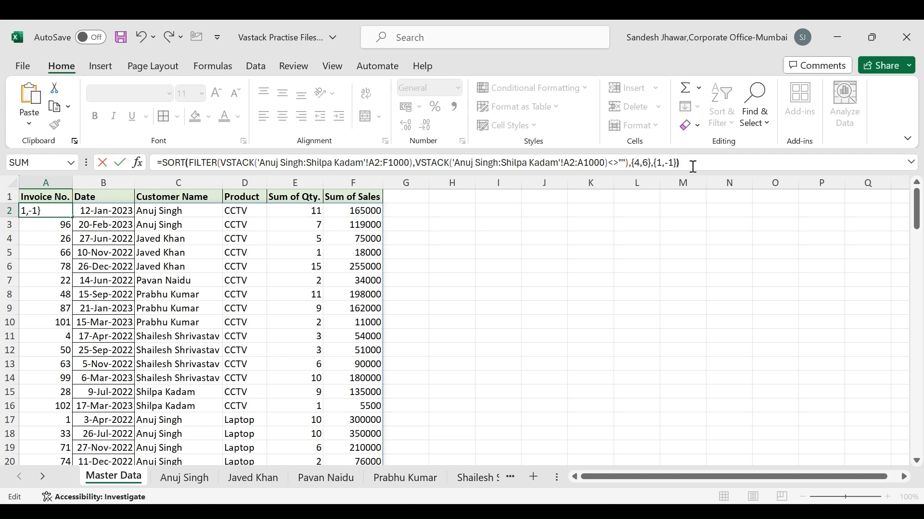
text())
key(Return)
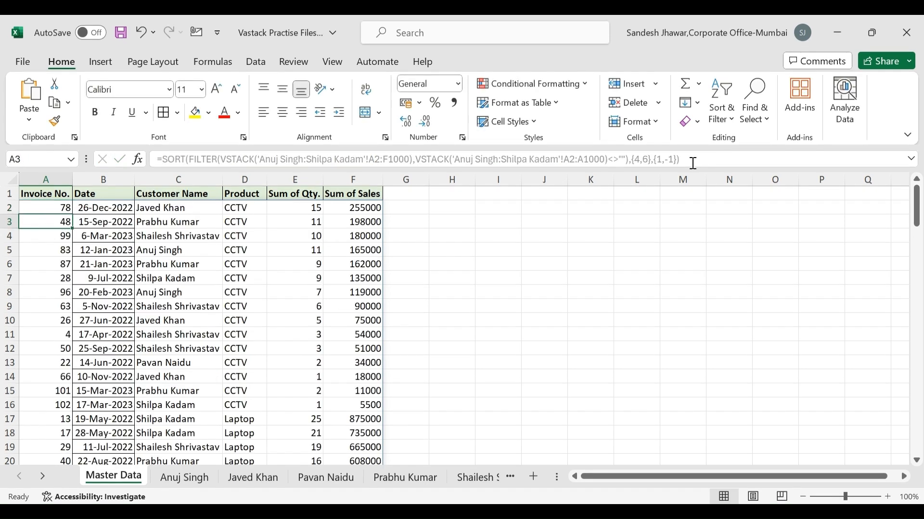
Step: Examine the Product and Sum of Sales columns of the CCTV records to check the sales order within that product
key(Right)
key(Right)
key(Right)
key(Right)
key(Right)
key(Up)
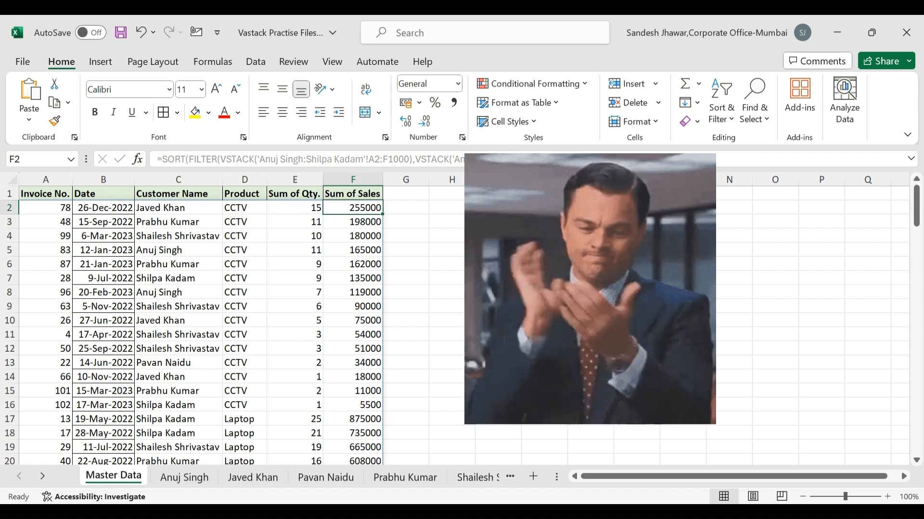
key(Left)
key(Left)
key(Right)
key(Right)
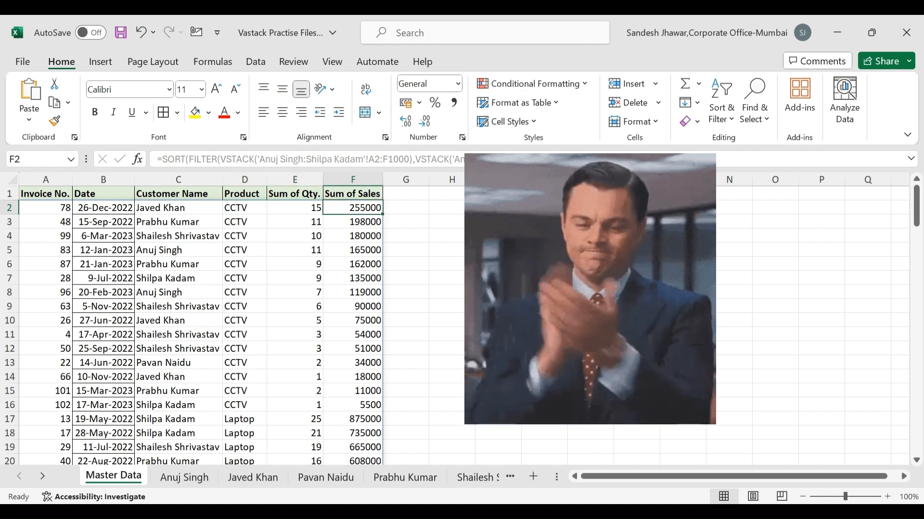
key(Down)
key(Down)
key(Down)
key(Down)
key(Down)
key(Down)
key(Down)
key(Down)
key(Down)
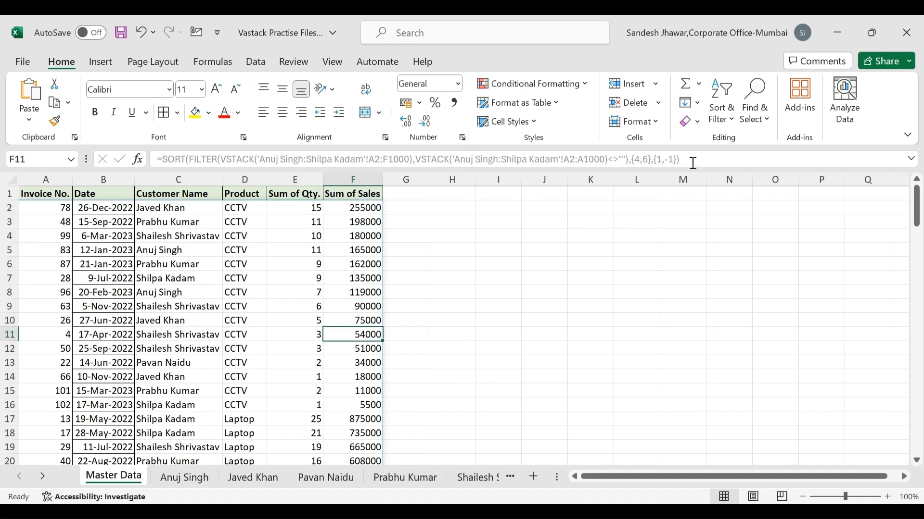
key(Down)
key(Down)
key(Down)
key(Down)
key(Up)
key(Up)
key(Up)
key(Up)
key(Up)
key(Up)
key(Up)
key(Up)
key(Up)
key(Up)
key(Up)
key(Up)
key(Up)
key(Up)
key(Down)
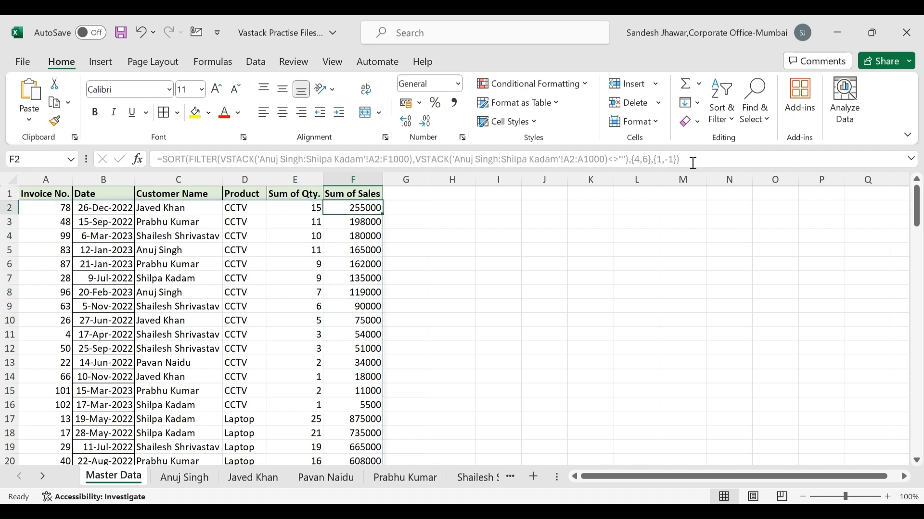
Step: Review the Sum of Sales column down to row 69 to check the sales order within the Laptop, Mouse and Printer groups
key(Down)
key(Down)
key(Down)
key(Down)
key(Down)
key(Down)
key(Down)
key(Down)
key(Down)
key(Down)
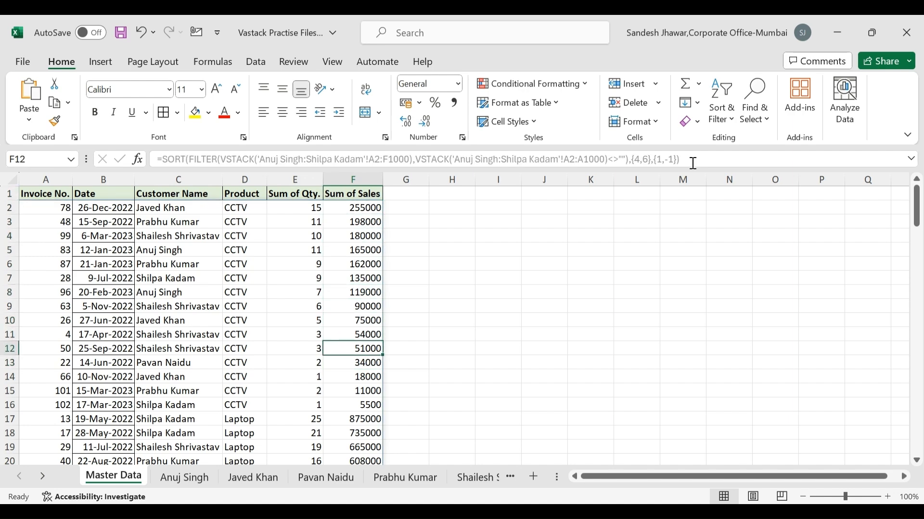
key(Down)
key(Down)
key(Down)
key(Down)
key(Down)
key(Down)
key(Down)
key(Down)
key(Down)
key(Down)
key(Down)
key(Down)
key(Down)
key(Down)
key(Down)
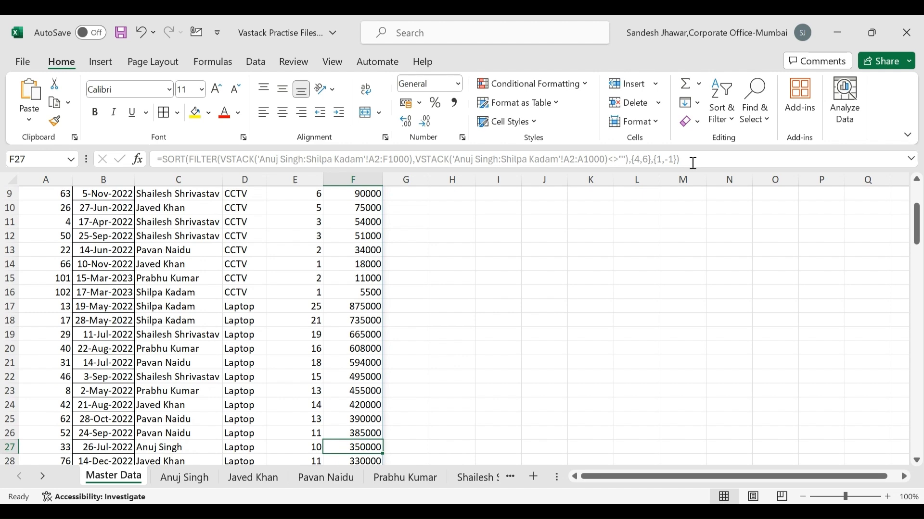
key(Down)
key(Down)
key(Down)
key(Down)
key(Down)
key(Down)
key(Down)
key(Down)
key(Down)
key(Down)
key(Down)
key(Down)
key(Down)
key(Down)
key(Down)
key(Down)
key(Down)
key(Down)
key(Down)
key(Down)
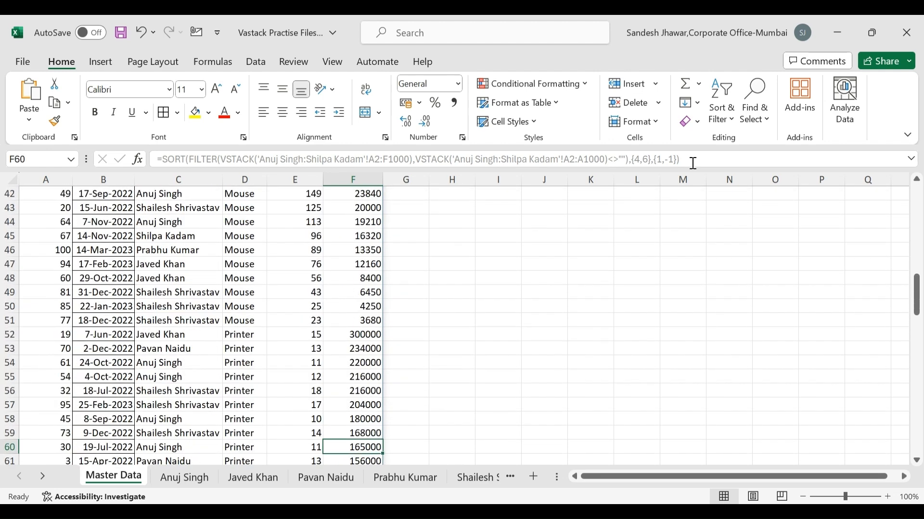
key(Down)
key(Down)
key(Down)
key(Down)
key(Down)
key(Down)
key(Down)
key(Down)
key(Down)
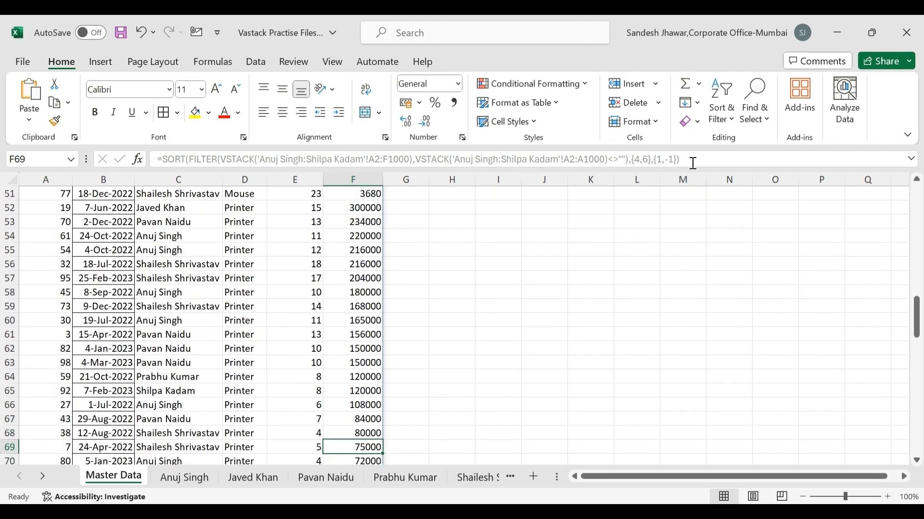